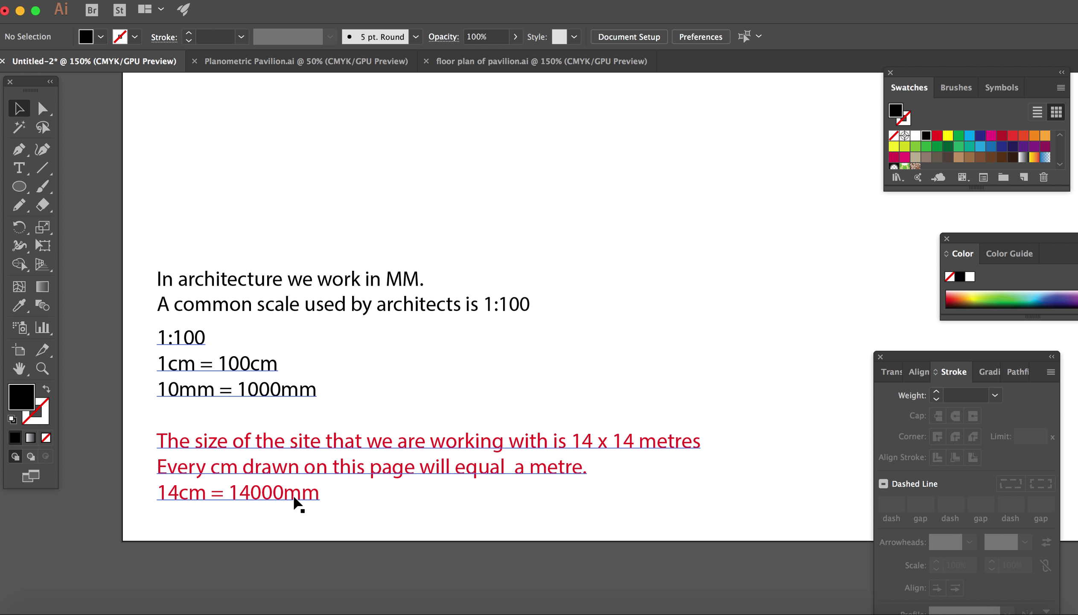
- Draw a horizontal black-stroked, unfilled line about 36 mm long below the first top dimension segment, spanning the 3634 interval
{"action": "scroll", "coordinate": [298, 504], "scroll_direction": "up", "scroll_amount": 15}
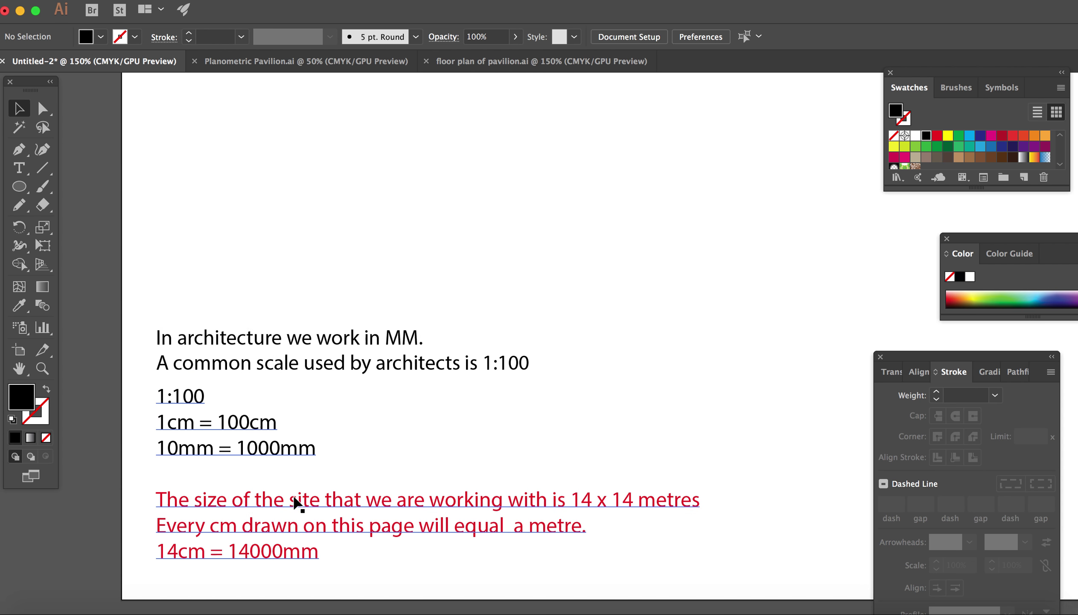
{"action": "scroll", "coordinate": [298, 504], "scroll_direction": "up", "scroll_amount": 10}
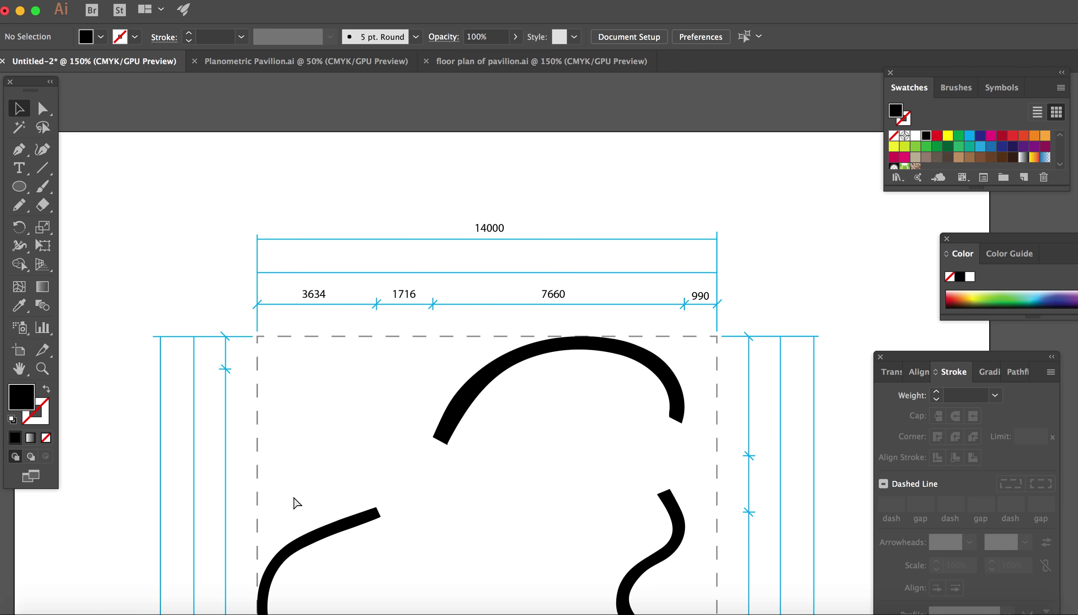
{"action": "key", "text": "super+equal"}
{"action": "scroll", "coordinate": [338, 303], "scroll_direction": "left", "scroll_amount": 3}
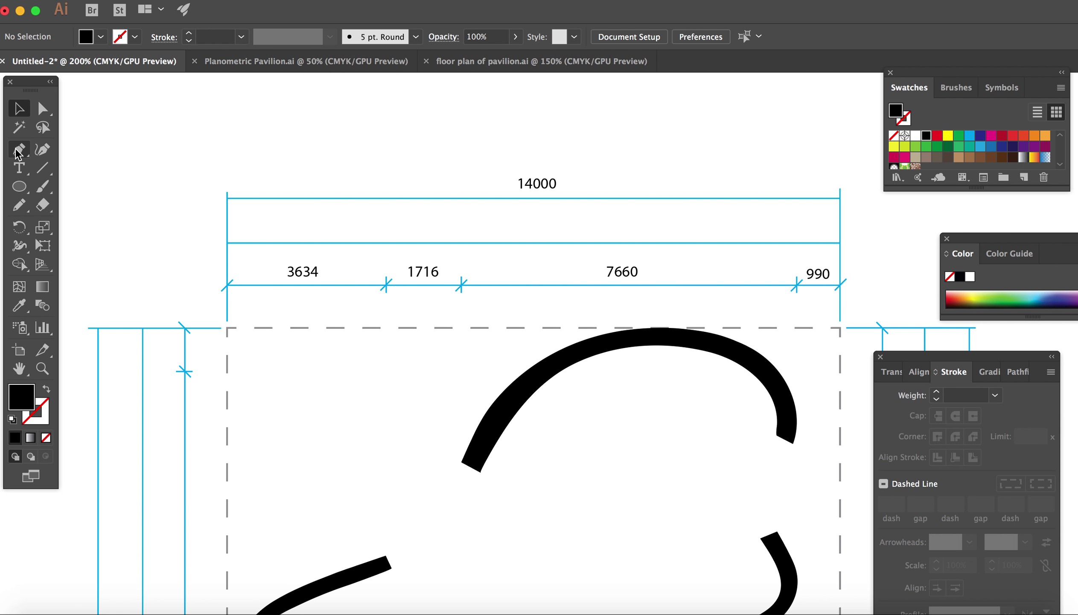
{"action": "left_click", "coordinate": [17, 153]}
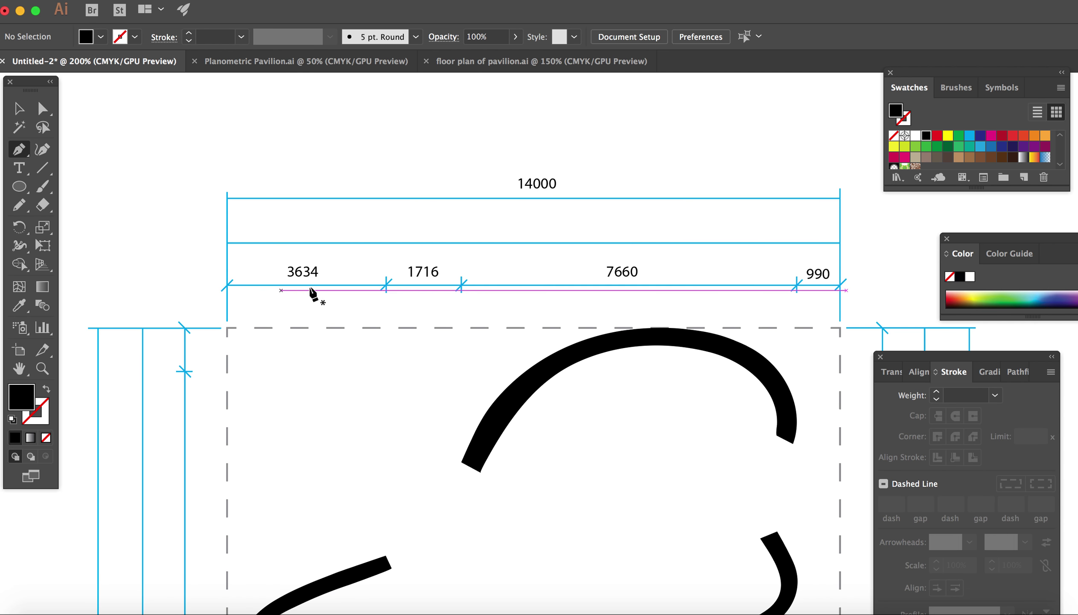
{"action": "left_click", "coordinate": [228, 306]}
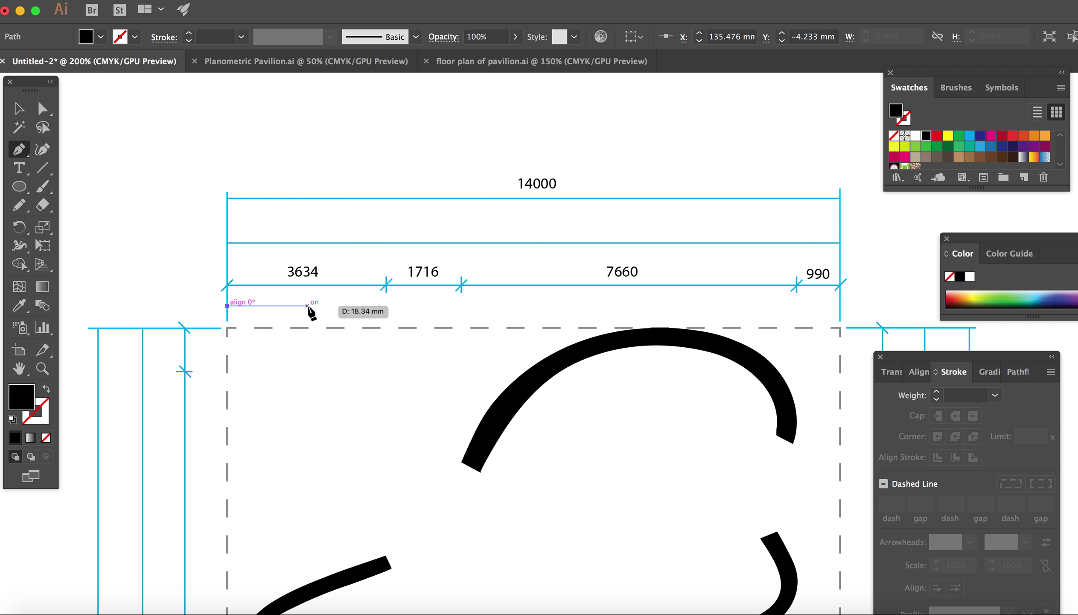
{"action": "left_click", "coordinate": [386, 305]}
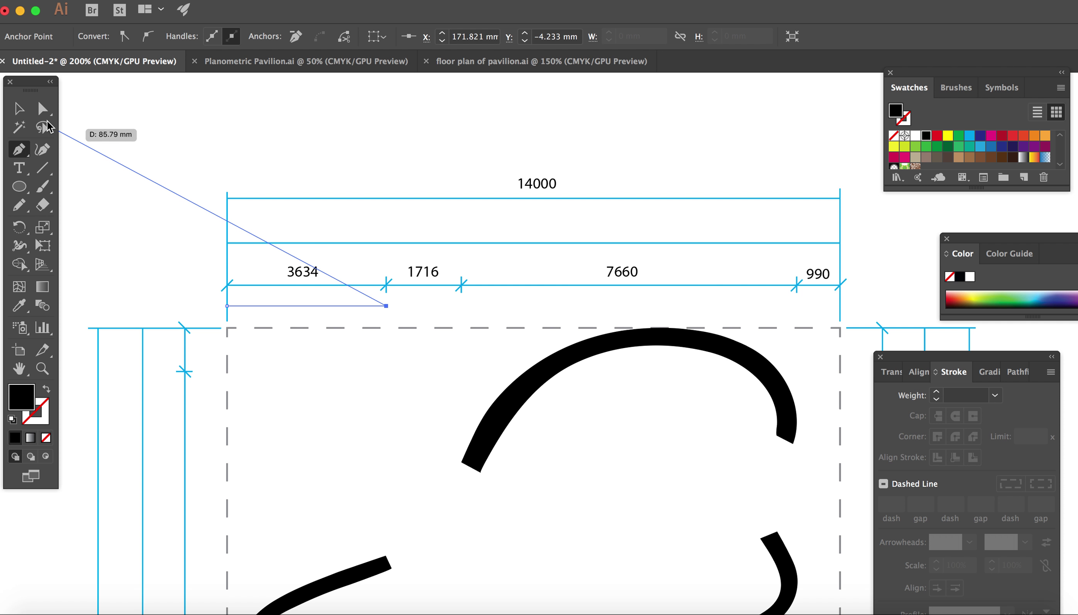
{"action": "left_click", "coordinate": [45, 391]}
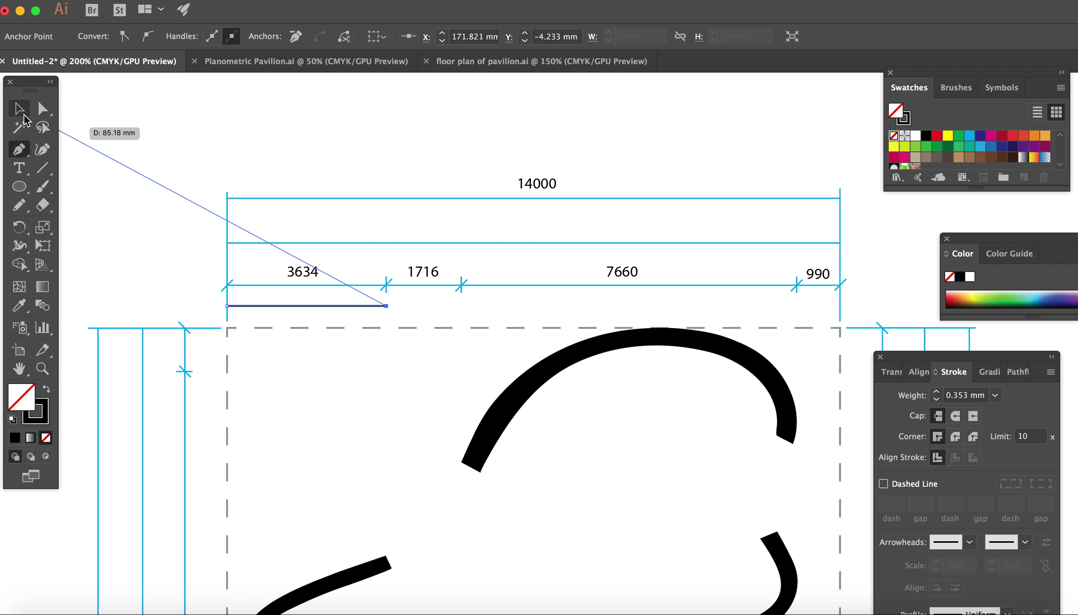
{"action": "left_click", "coordinate": [24, 117]}
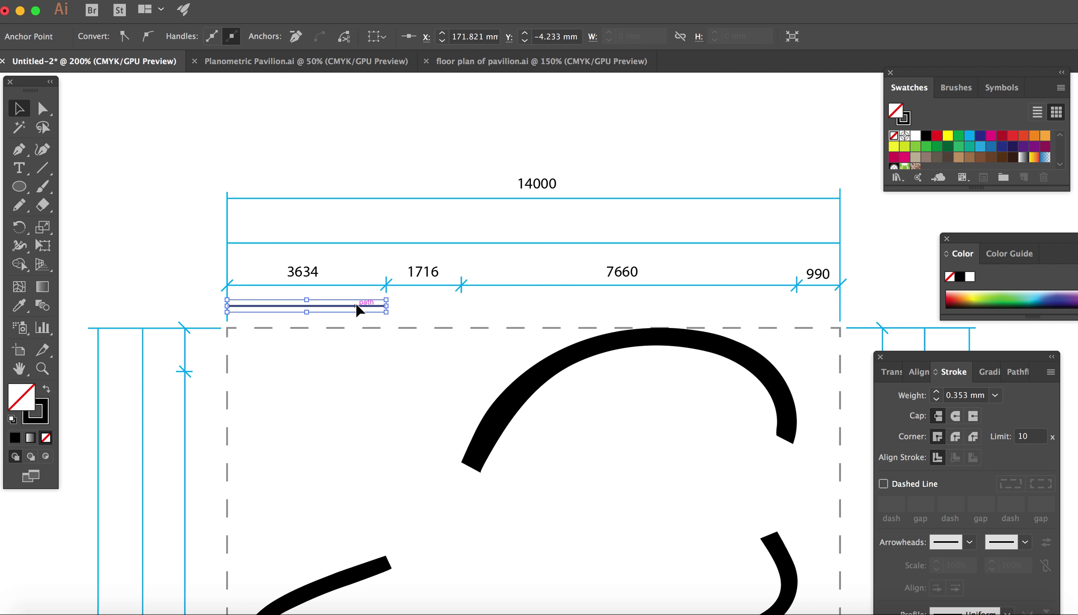
- Move the line above the overall dimension, select it to read its length, and undo the move
{"action": "left_click_drag", "start_coordinate": [358, 308], "coordinate": [353, 139]}
{"action": "left_click", "coordinate": [432, 123]}
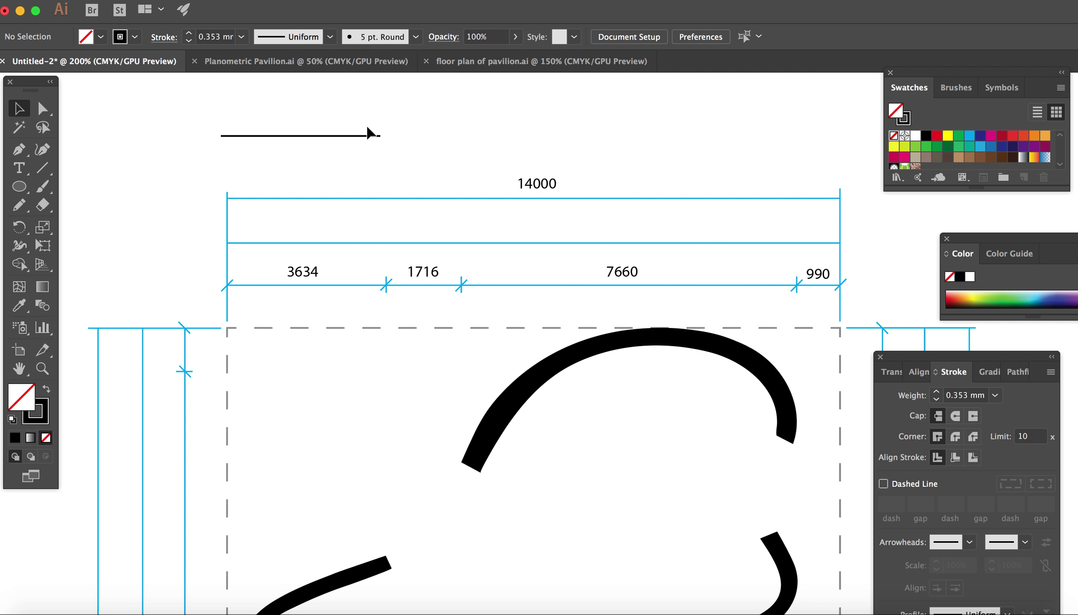
{"action": "left_click", "coordinate": [359, 136]}
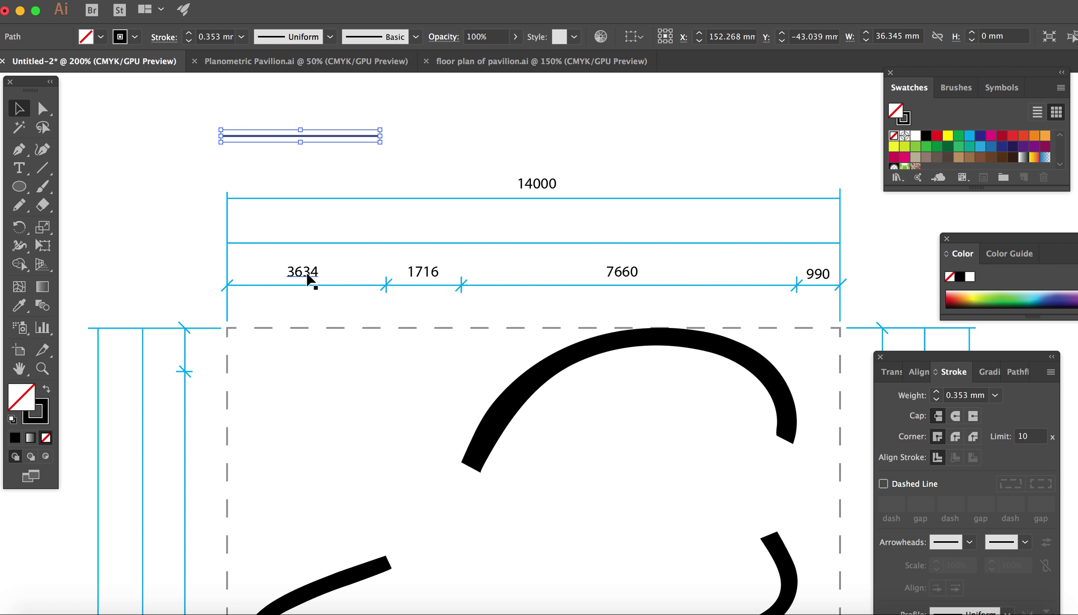
{"action": "left_click", "coordinate": [438, 144]}
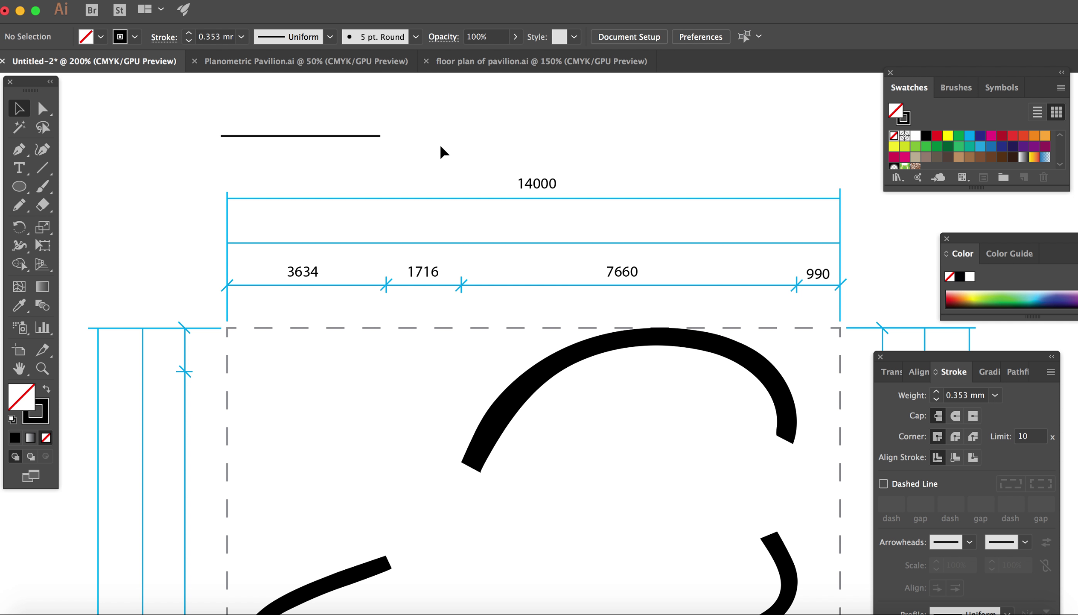
{"action": "right_click", "coordinate": [346, 137]}
{"action": "left_click", "coordinate": [365, 150]}
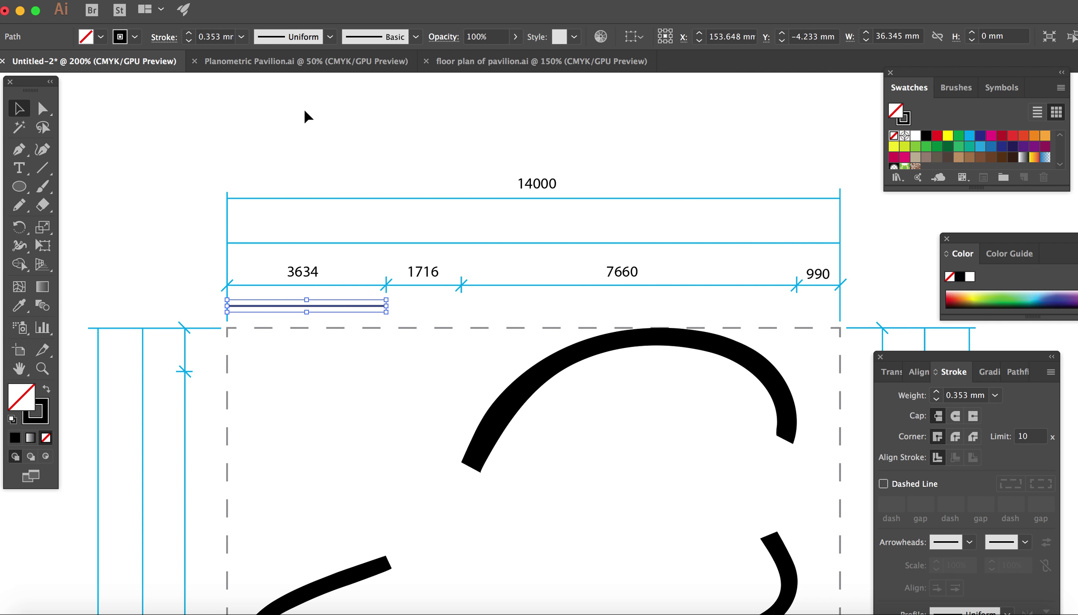
- Fit the measuring line beneath the 1716 segment at about 17 mm, then beneath the 7660 segment at about 77 mm
{"action": "left_click_drag", "start_coordinate": [319, 305], "coordinate": [445, 306]}
{"action": "left_click_drag", "start_coordinate": [546, 305], "coordinate": [461, 306]}
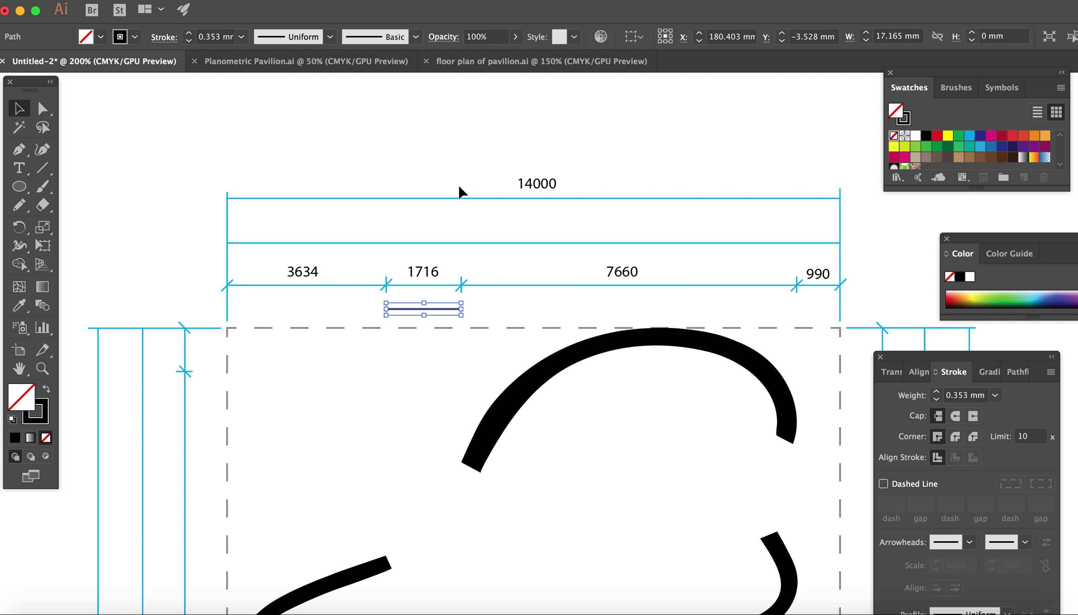
{"action": "left_click", "coordinate": [458, 184]}
{"action": "left_click", "coordinate": [441, 309]}
{"action": "left_click_drag", "start_coordinate": [421, 306], "coordinate": [797, 291]}
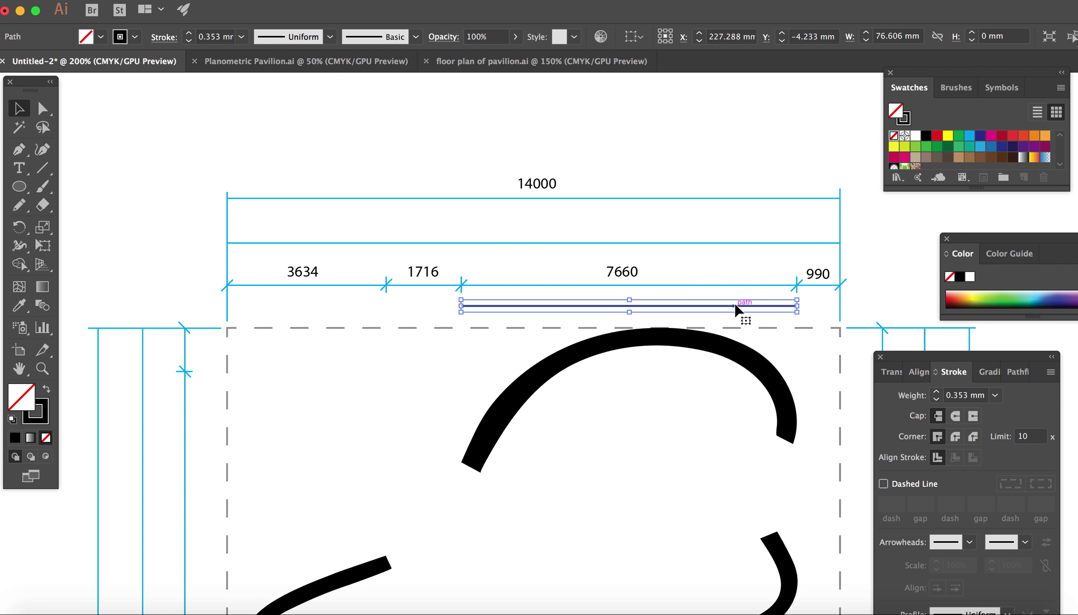
- Delete the measuring line below the 7660 segment and leave nothing selected
{"action": "key", "text": "super+shift+a"}
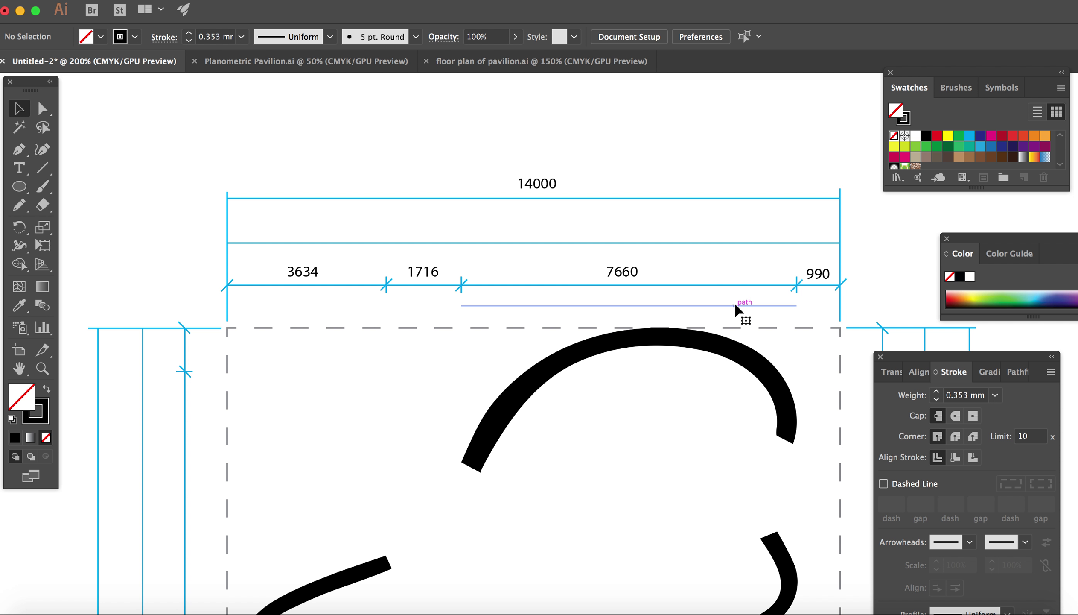
{"action": "left_click", "coordinate": [735, 305]}
{"action": "key", "text": "shift+x"}
{"action": "key", "text": "super+shift+a"}
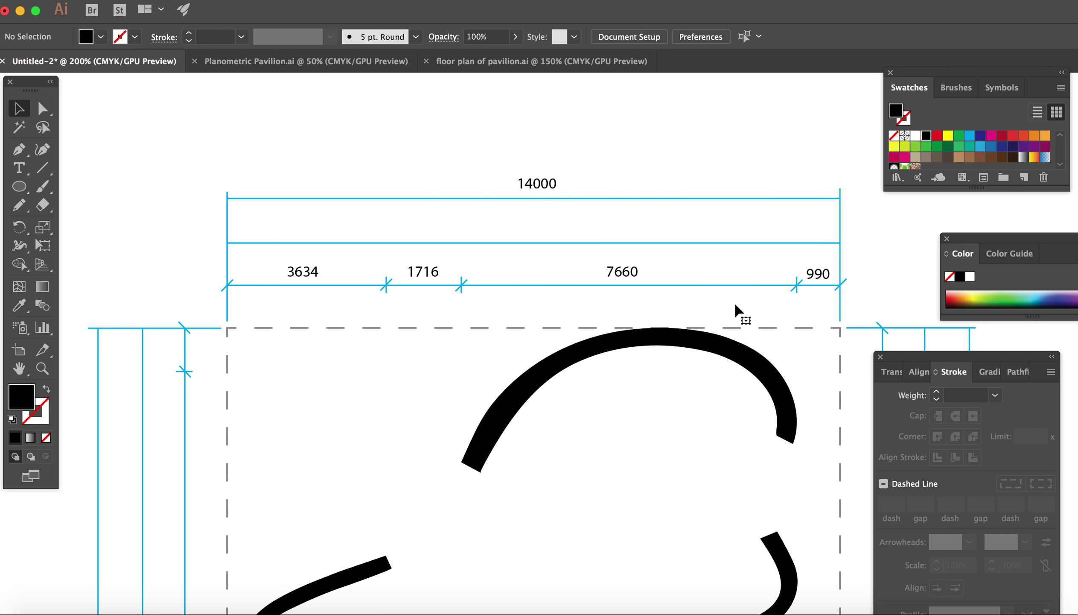
- Paste a copy of the top dimensions' left vertical extension line inside the plan and lengthen it to about 90 mm
{"action": "key", "text": "super+minus"}
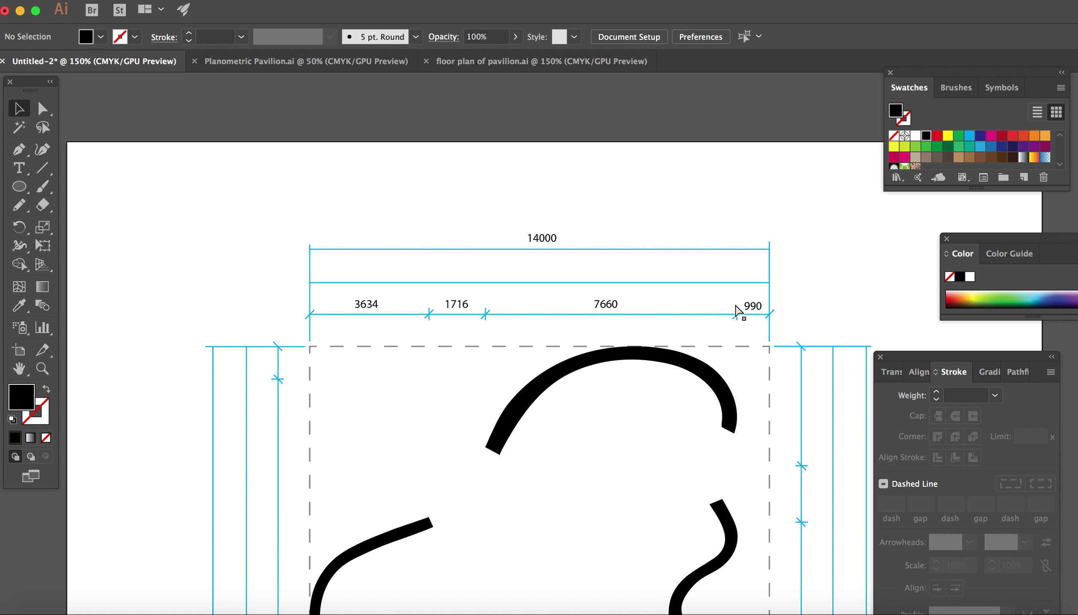
{"action": "key", "text": "super+minus"}
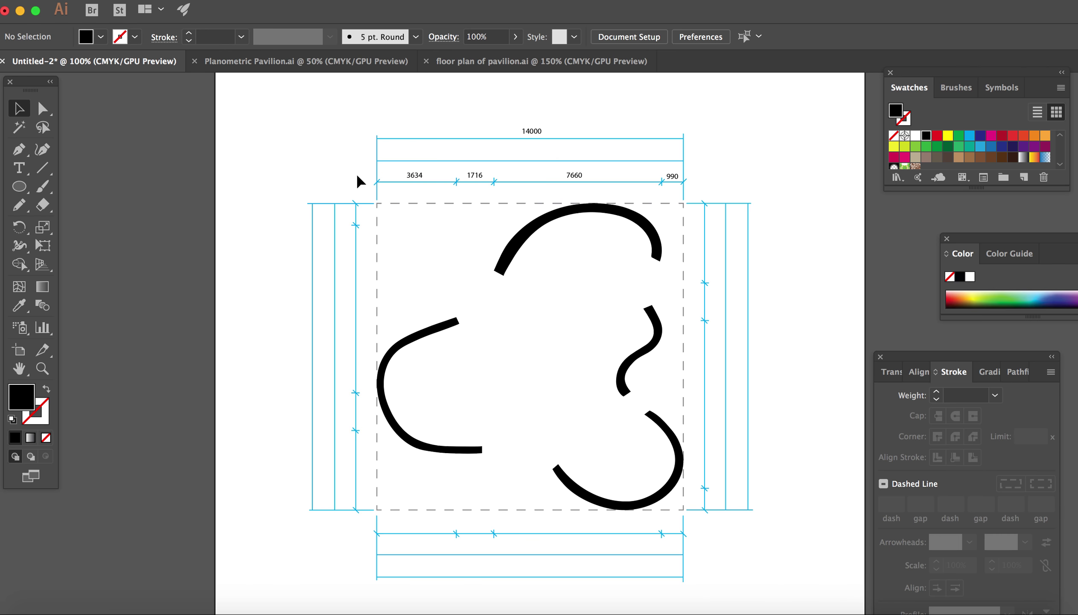
{"action": "left_click", "coordinate": [377, 150]}
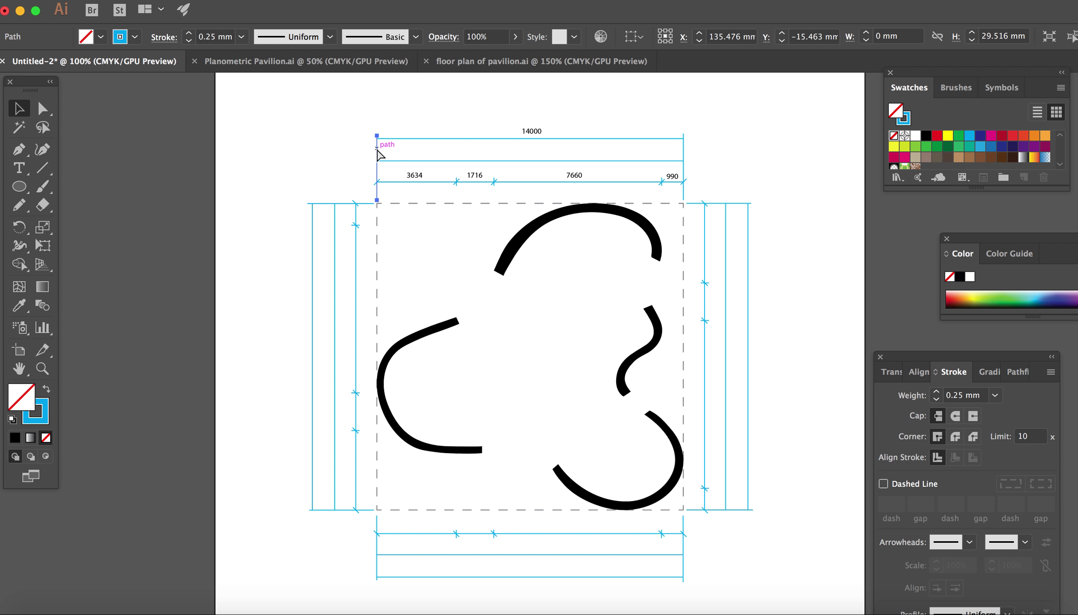
{"action": "key", "text": "ctrl+v"}
{"action": "left_click_drag", "start_coordinate": [561, 369], "coordinate": [561, 239]}
{"action": "left_click", "coordinate": [569, 305]}
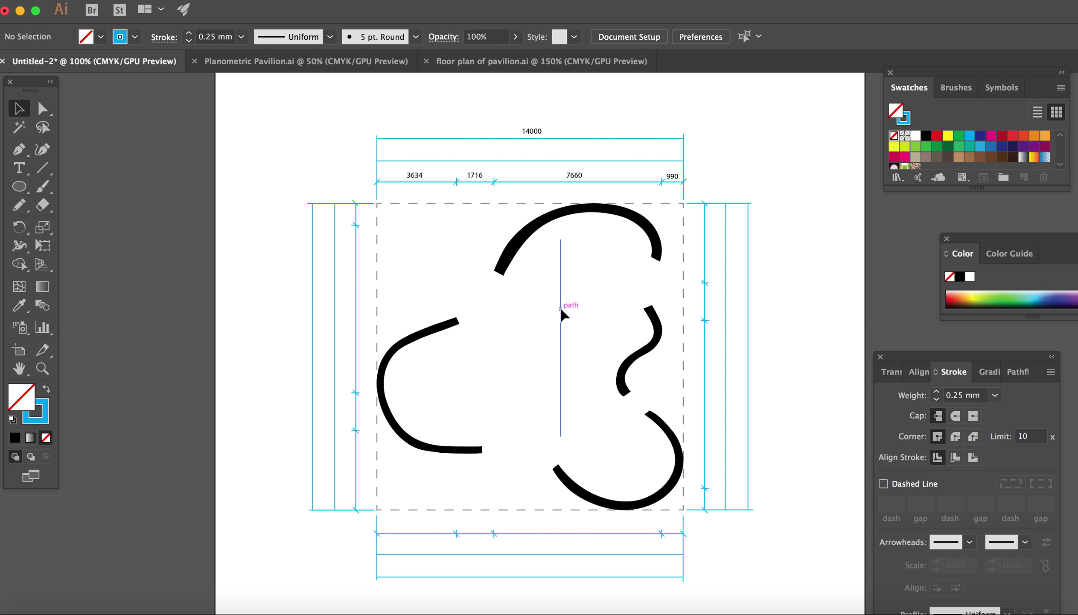
- Move the copied vertical line so it passes through the inner corner at the upper curved wall's left end
{"action": "left_click_drag", "start_coordinate": [561, 309], "coordinate": [508, 209]}
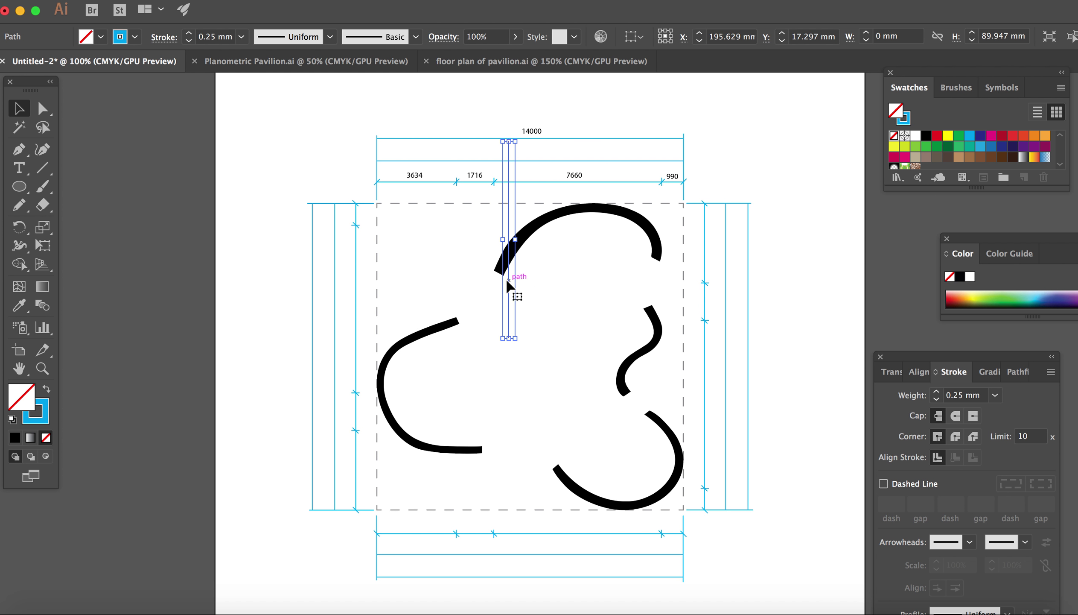
{"action": "right_click", "coordinate": [529, 283]}
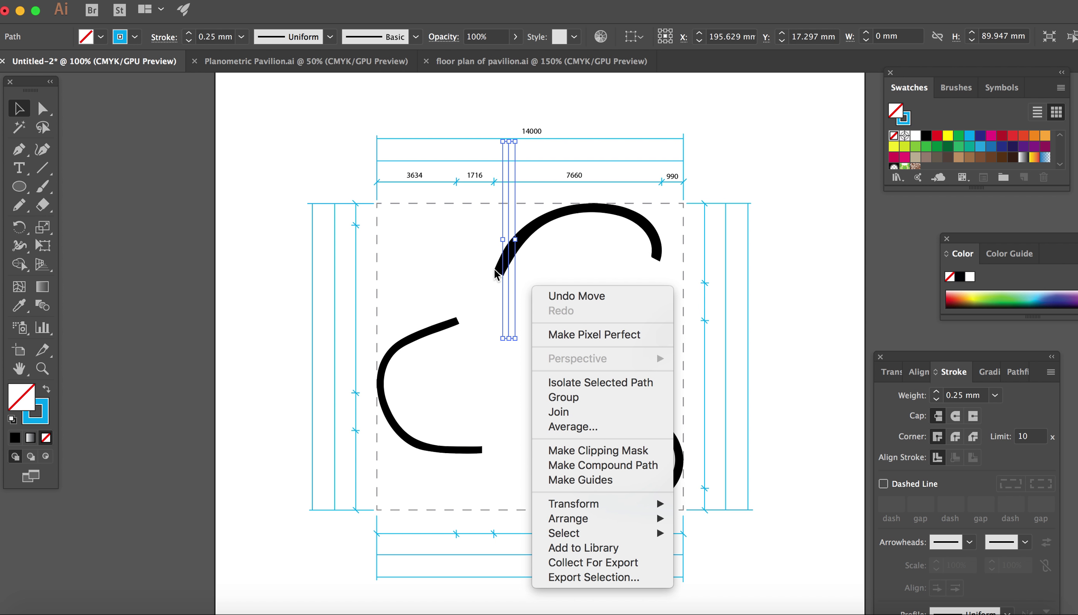
{"action": "left_click", "coordinate": [565, 258]}
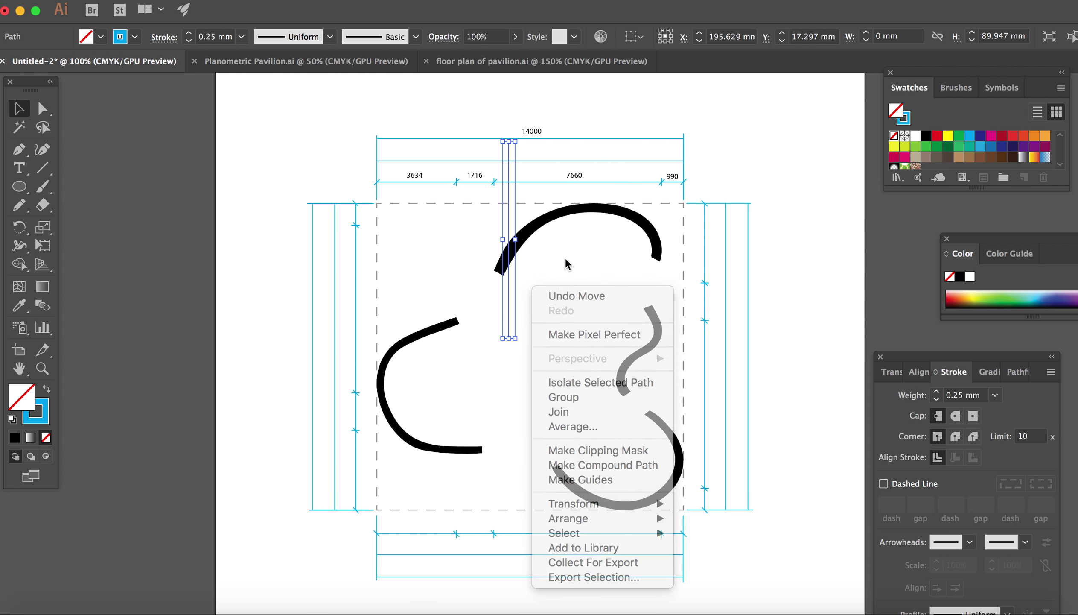
{"action": "left_click_drag", "start_coordinate": [512, 285], "coordinate": [510, 253]}
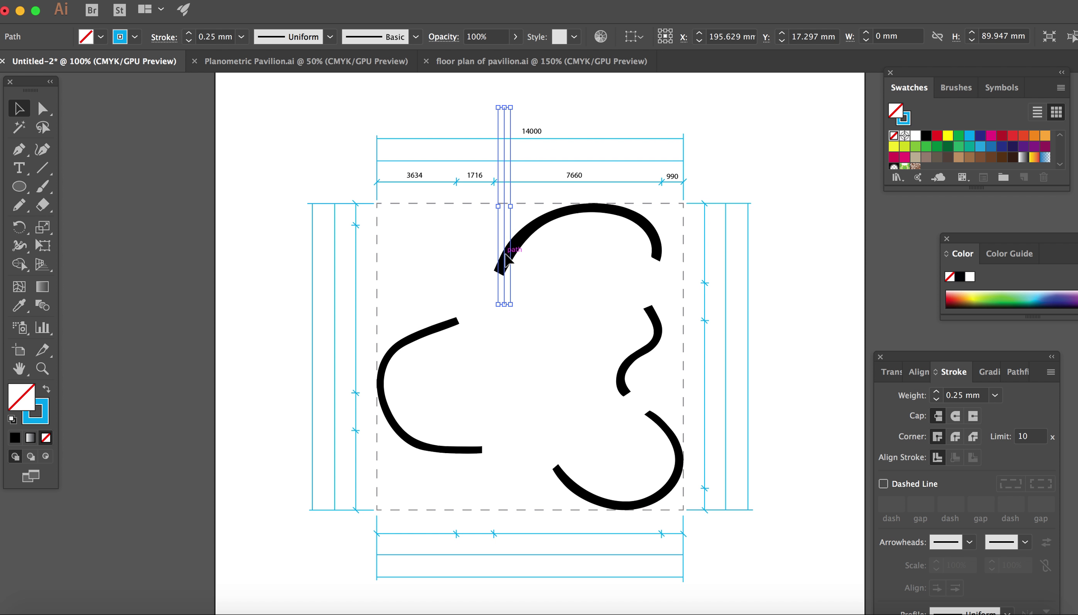
{"action": "left_click", "coordinate": [514, 309]}
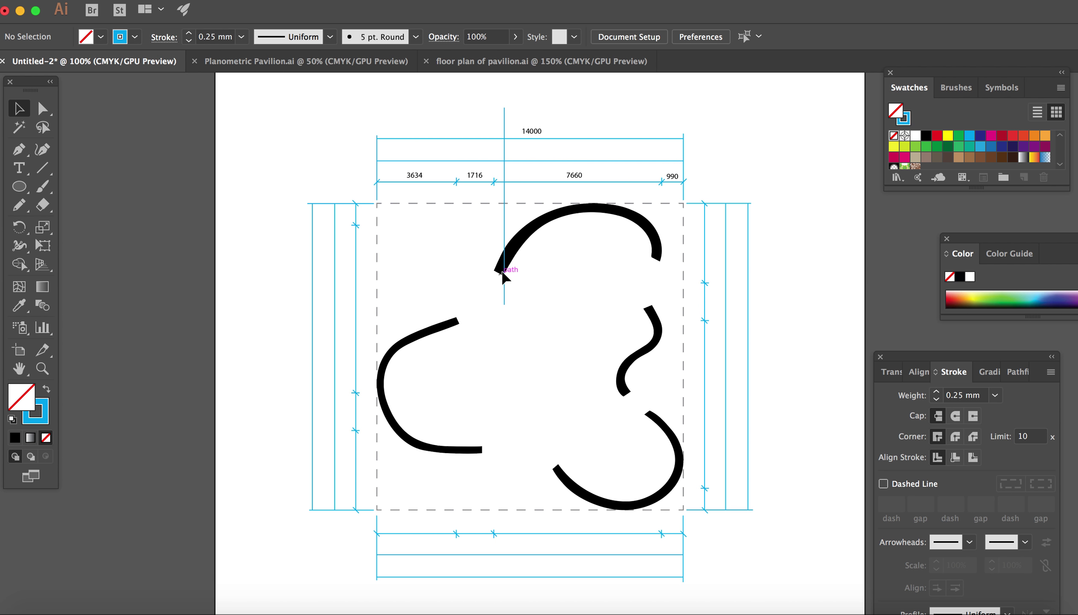
{"action": "left_click", "coordinate": [506, 305]}
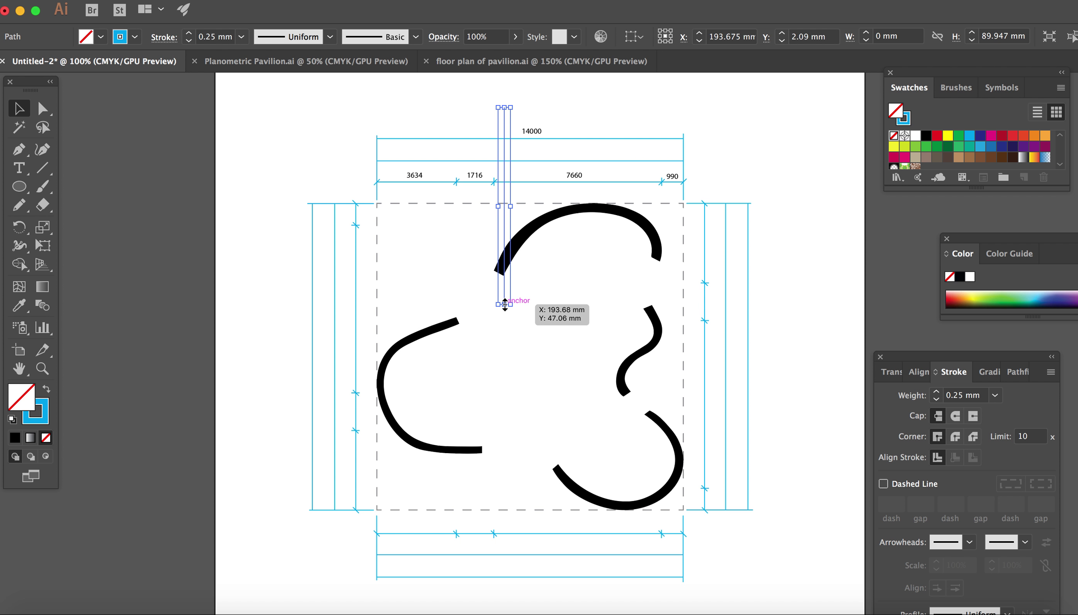
- Shorten the vertical line from both ends to a tick about 5 mm high across the middle top dimension line
{"action": "left_click_drag", "start_coordinate": [505, 304], "coordinate": [499, 167]}
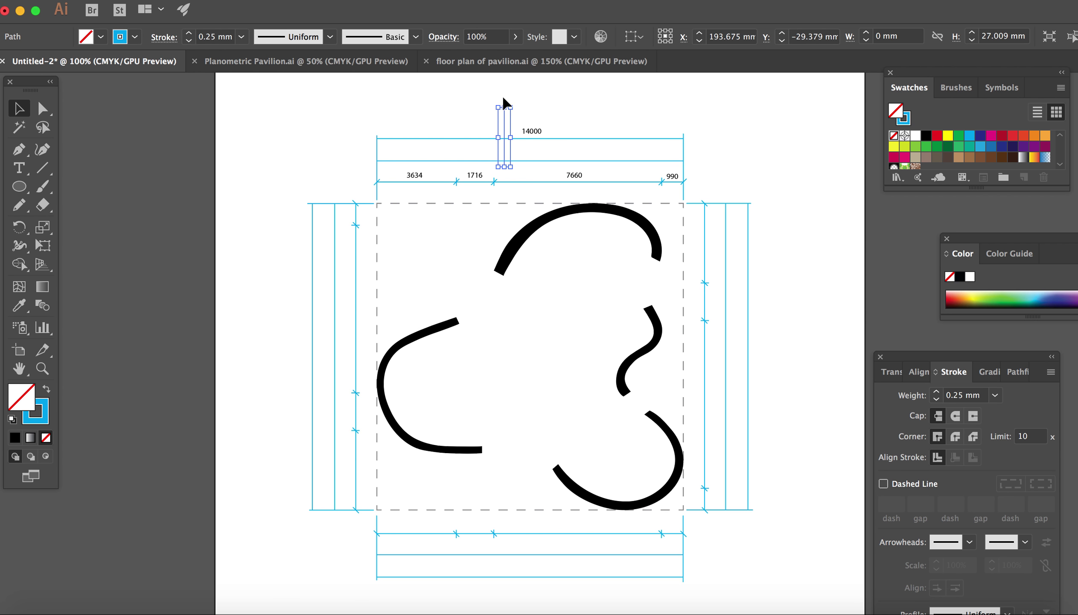
{"action": "left_click_drag", "start_coordinate": [505, 105], "coordinate": [511, 159]}
{"action": "left_click", "coordinate": [559, 294]}
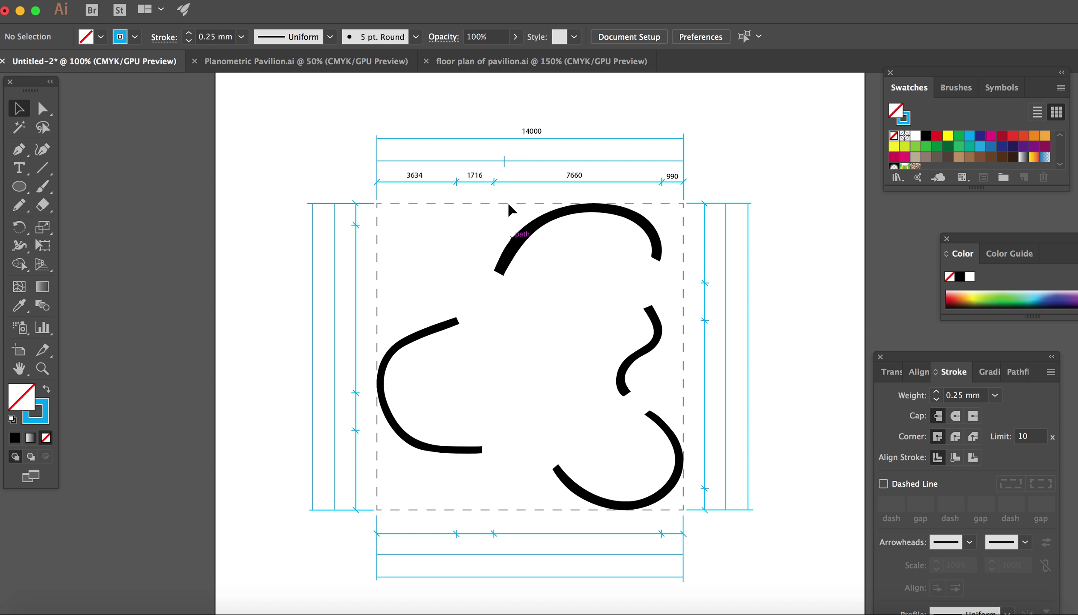
- Copy the tick, lengthen the copy to about 73 mm, and align it with the inner corner at the upper wall's right end
{"action": "left_click", "coordinate": [506, 166]}
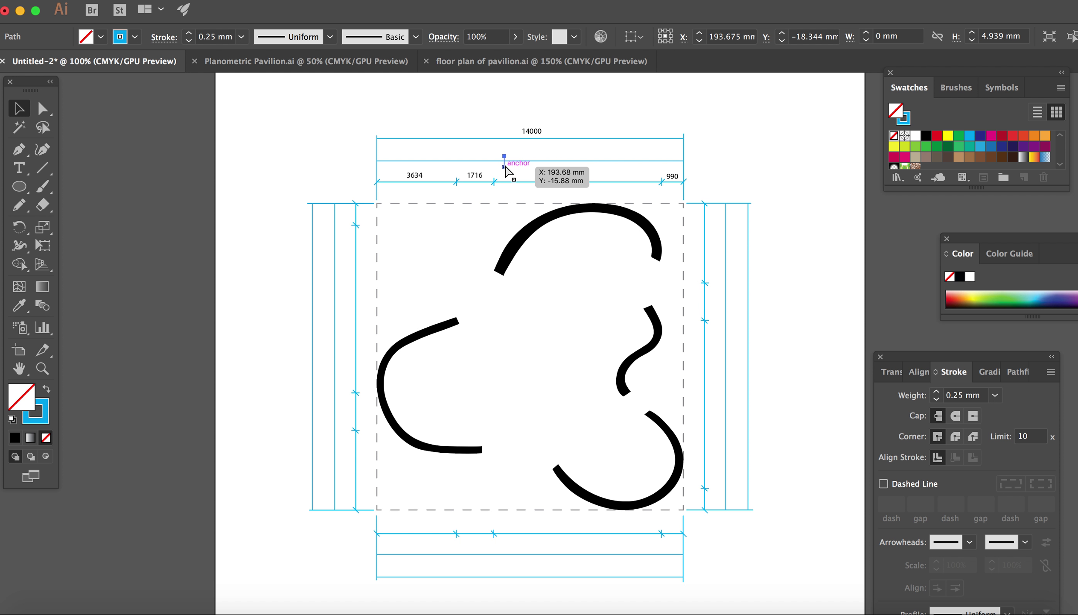
{"action": "left_click_drag", "start_coordinate": [505, 168], "coordinate": [558, 231]}
{"action": "left_click_drag", "start_coordinate": [563, 309], "coordinate": [654, 216]}
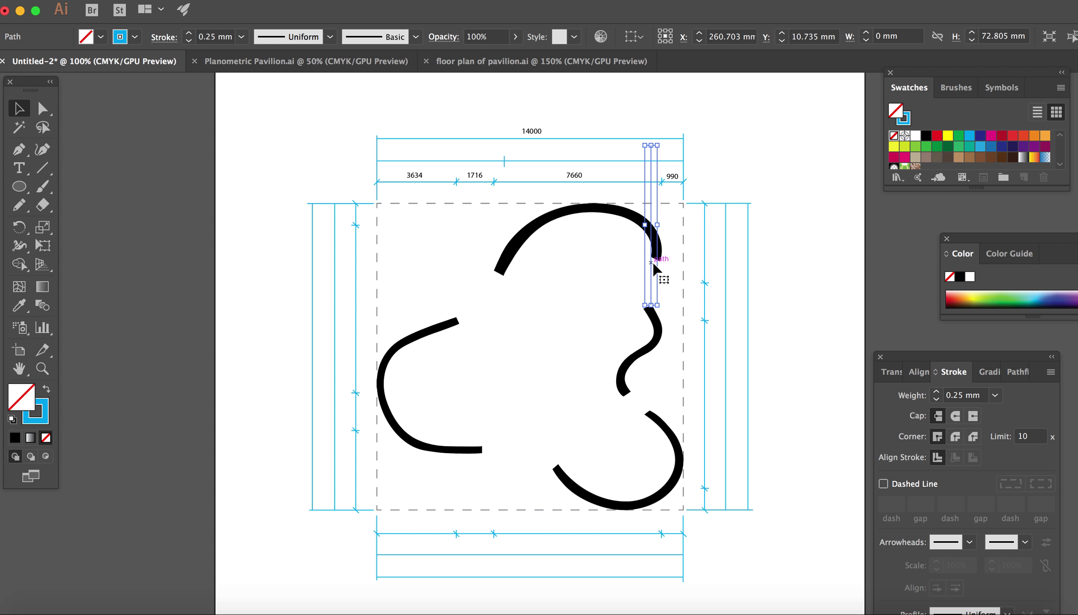
- Trim the lower end of the new tick on the middle dimension line to match the ticks on the dimension line below
{"action": "key", "text": "super+equal"}
{"action": "key", "text": "super+equal"}
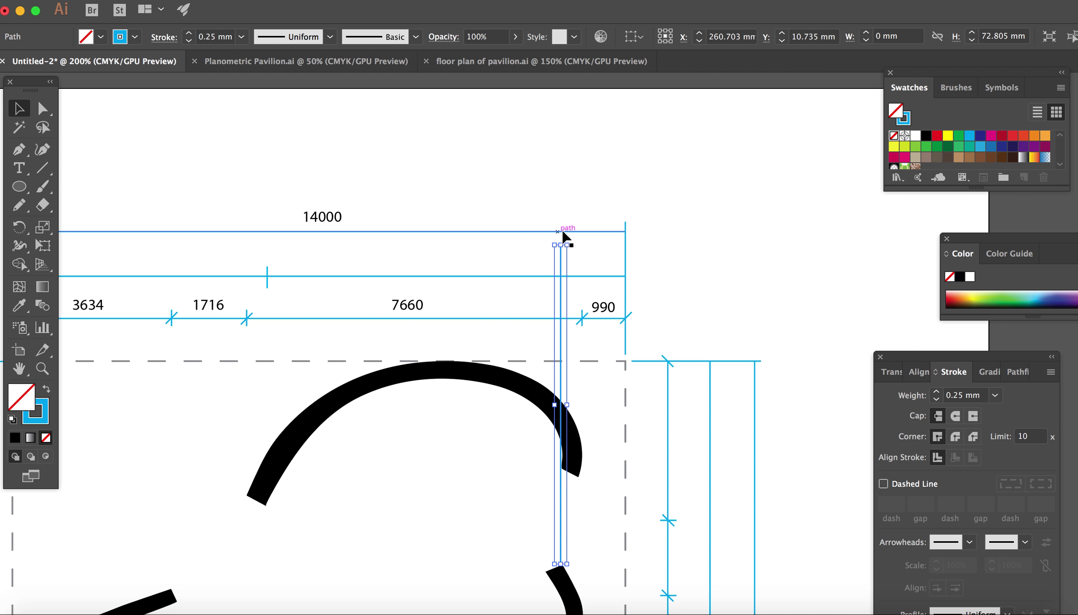
{"action": "key", "text": "super+equal"}
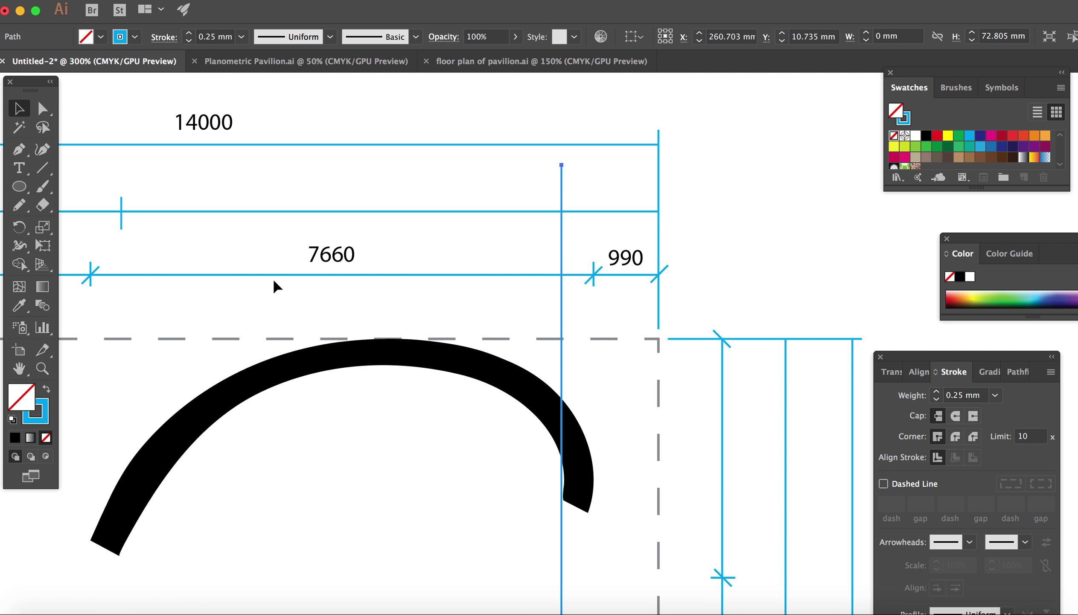
{"action": "left_click", "coordinate": [373, 232]}
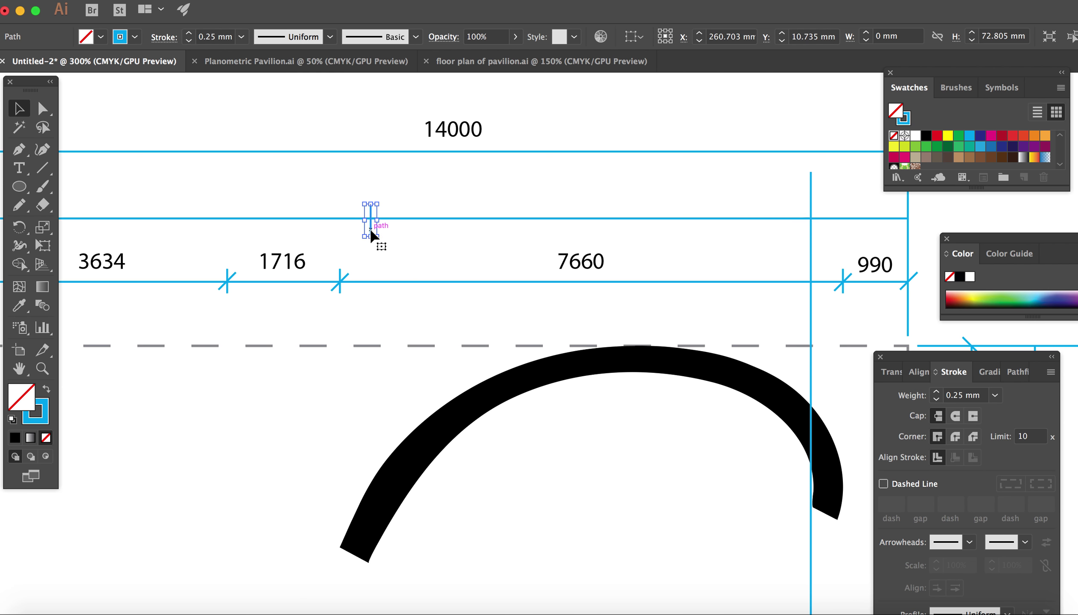
{"action": "mouse_move", "coordinate": [372, 204]}
{"action": "left_mouse_down"}
{"action": "mouse_move", "coordinate": [370, 234]}
{"action": "mouse_move", "coordinate": [372, 201]}
{"action": "left_mouse_up"}
{"action": "left_click", "coordinate": [372, 235]}
{"action": "left_click", "coordinate": [405, 240]}
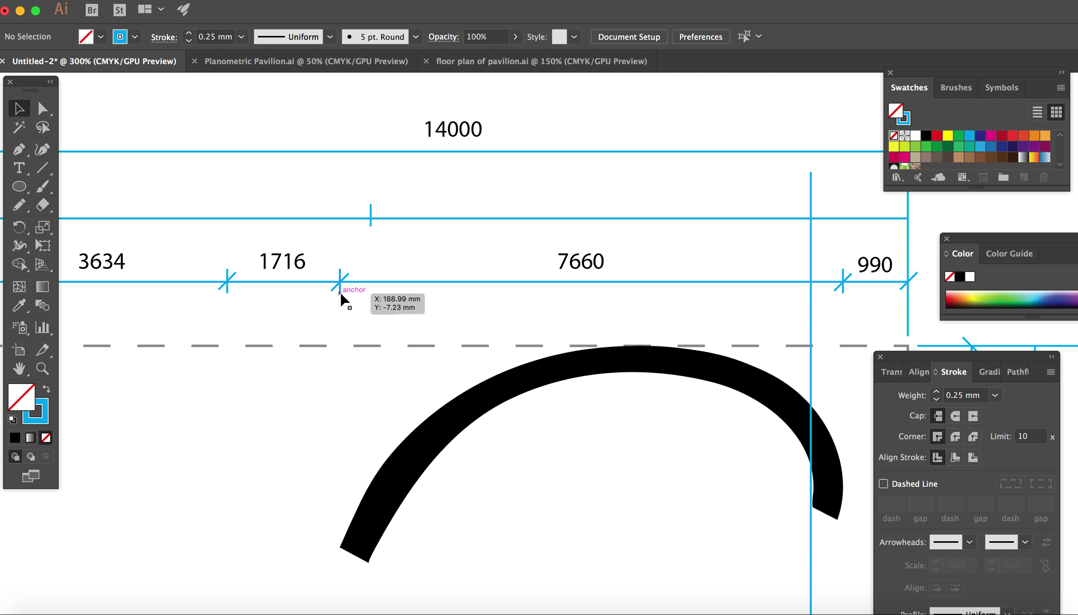
- Shorten the long vertical line from both ends to a tick about 3.4 mm high across the middle top dimension line
{"action": "left_click", "coordinate": [811, 195]}
{"action": "left_click_drag", "start_coordinate": [810, 173], "coordinate": [811, 204]}
{"action": "scroll", "coordinate": [778, 285], "scroll_direction": "down", "scroll_amount": 1}
{"action": "scroll", "coordinate": [778, 285], "scroll_direction": "down", "scroll_amount": 5}
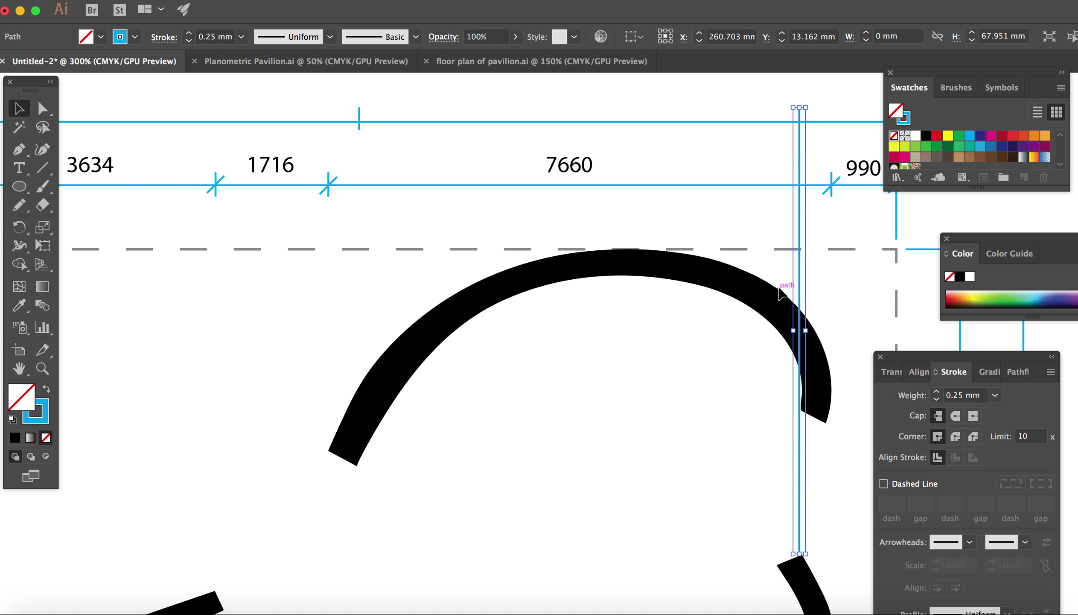
{"action": "left_click_drag", "start_coordinate": [799, 554], "coordinate": [804, 134]}
{"action": "scroll", "coordinate": [739, 162], "scroll_direction": "up", "scroll_amount": 6}
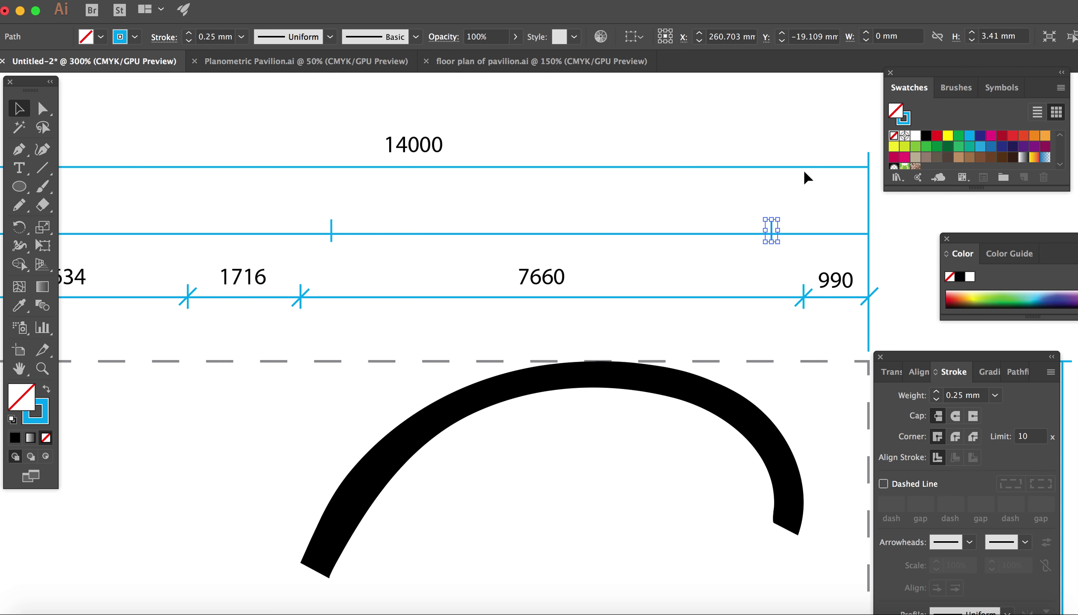
{"action": "left_click", "coordinate": [812, 184]}
- Copy the diagonal slash from the lower dimension line and place copies over both inner ticks of the middle top dimension line
{"action": "right_click", "coordinate": [806, 292]}
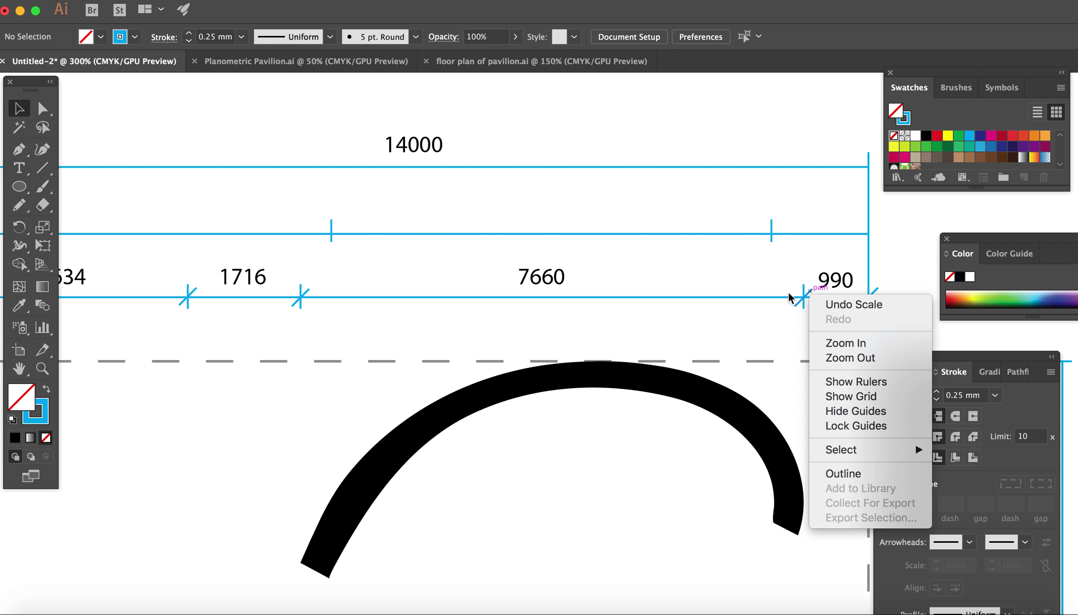
{"action": "left_click", "coordinate": [797, 305]}
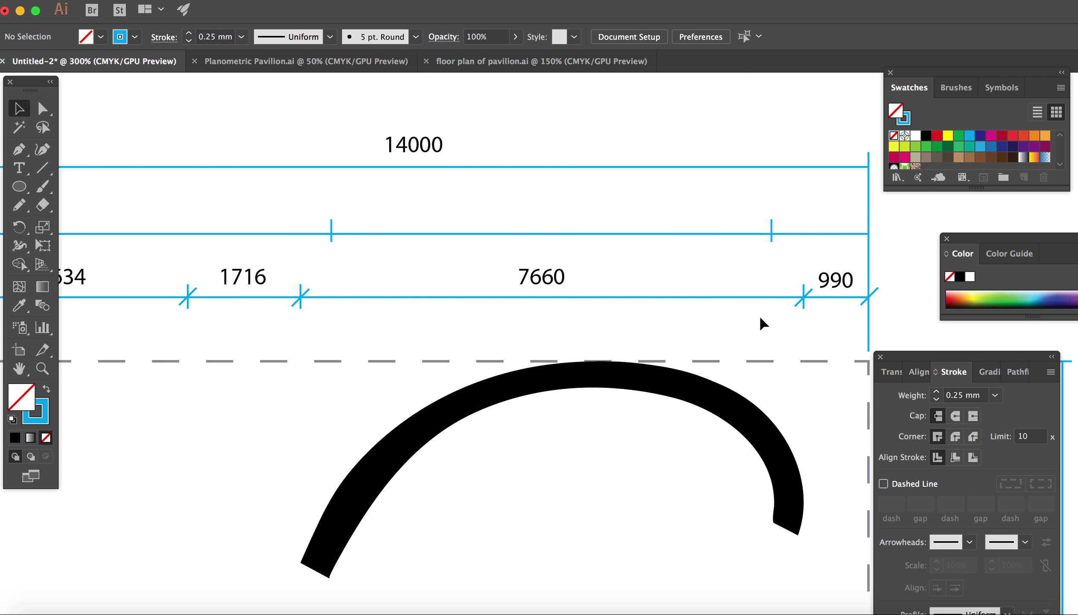
{"action": "left_click", "coordinate": [799, 303]}
{"action": "left_click", "coordinate": [561, 404]}
{"action": "left_click_drag", "start_coordinate": [563, 403], "coordinate": [335, 232]}
{"action": "left_click", "coordinate": [561, 403]}
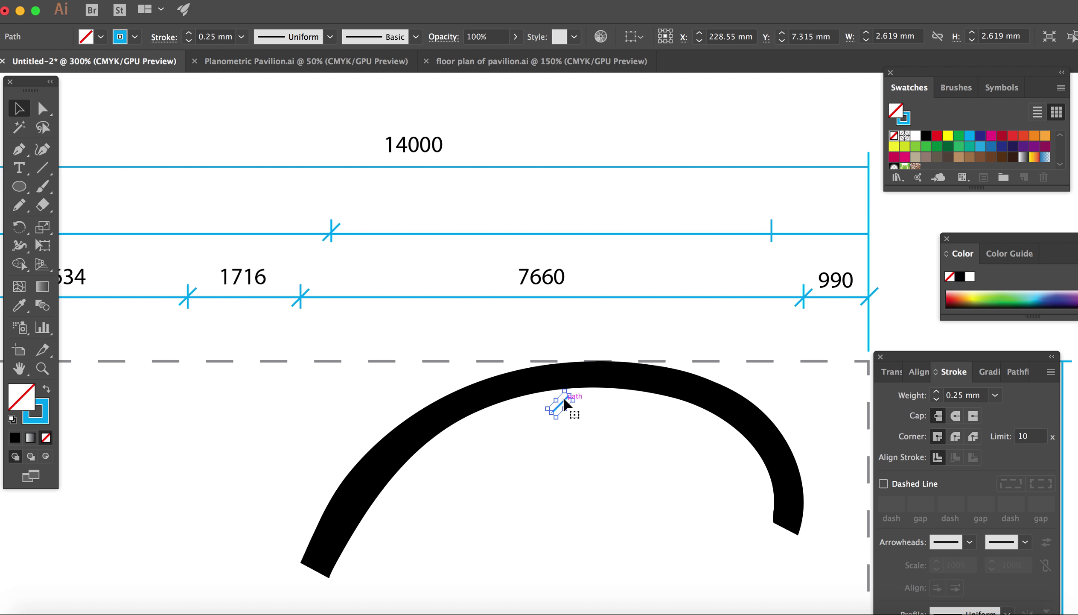
{"action": "left_click_drag", "start_coordinate": [562, 404], "coordinate": [777, 228]}
- Place diagonal slash copies at the right ends of the middle and uppermost top dimension lines
{"action": "left_click_drag", "start_coordinate": [563, 404], "coordinate": [874, 224]}
{"action": "key", "text": "super+z"}
{"action": "left_click_drag", "start_coordinate": [561, 403], "coordinate": [877, 159]}
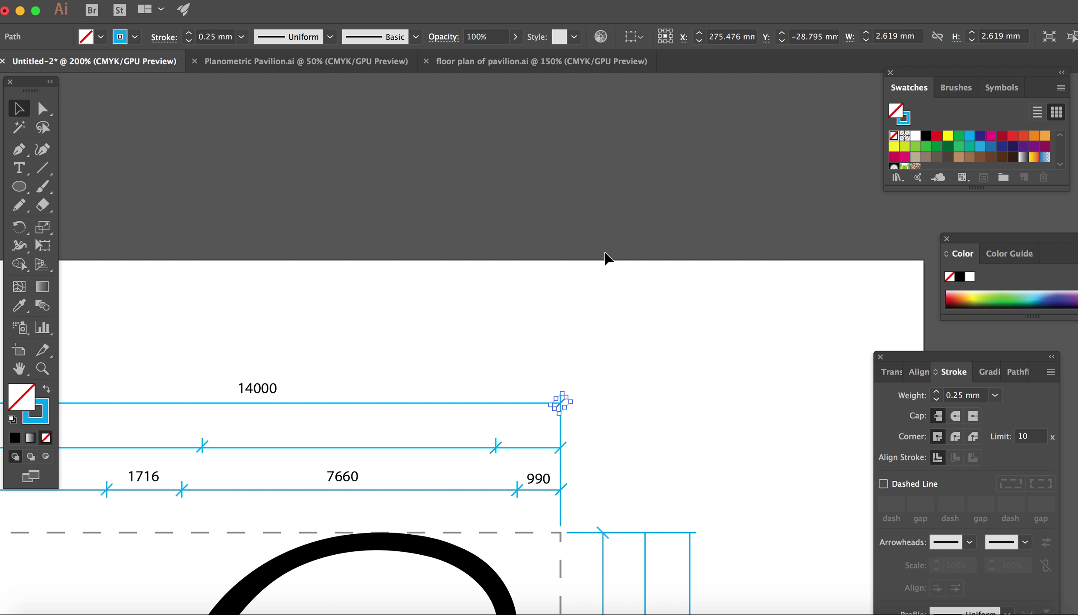
- Place diagonal slash copies at the left ends of the uppermost and middle top dimension lines
{"action": "scroll", "coordinate": [606, 253], "scroll_direction": "left", "scroll_amount": 10}
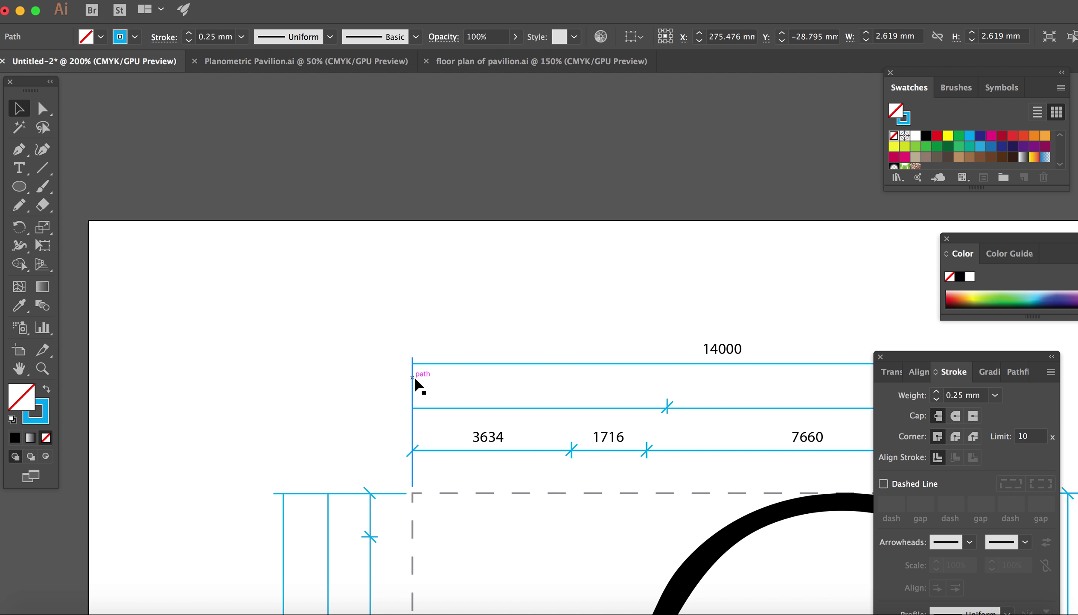
{"action": "key", "text": "super+equal"}
{"action": "scroll", "coordinate": [414, 379], "scroll_direction": "left", "scroll_amount": 10}
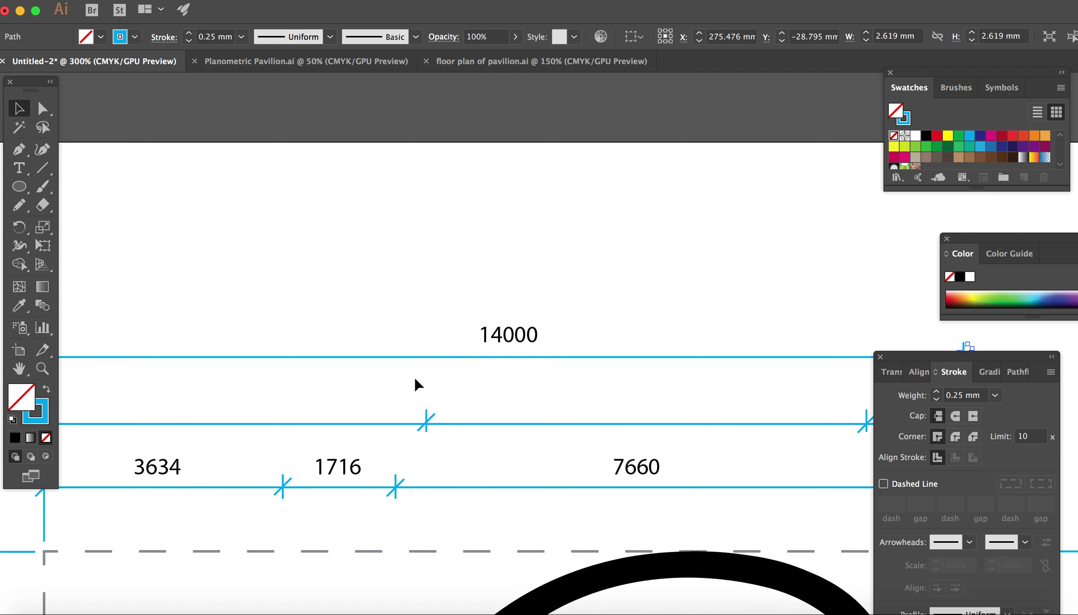
{"action": "key", "text": "super+v"}
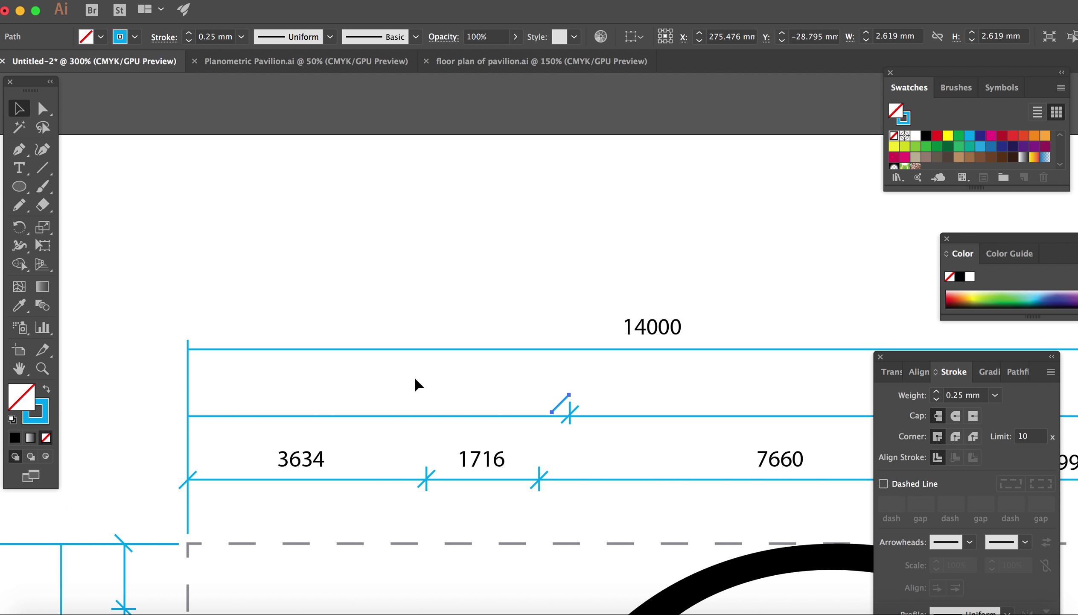
{"action": "left_click_drag", "start_coordinate": [565, 402], "coordinate": [197, 338]}
{"action": "left_click_drag", "start_coordinate": [558, 404], "coordinate": [190, 416]}
{"action": "left_click", "coordinate": [382, 236]}
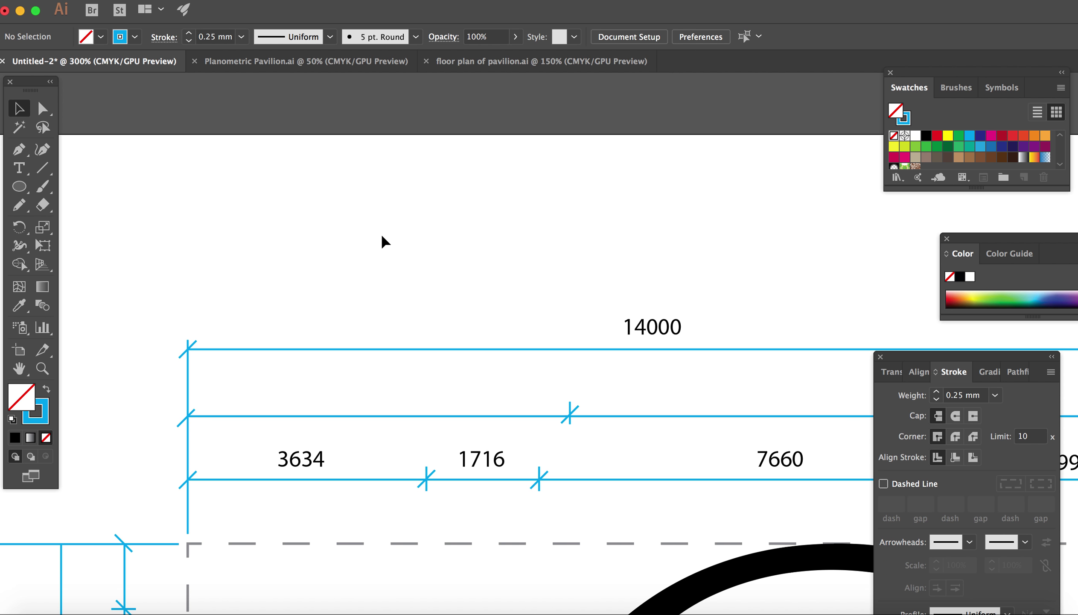
- Select all the dimension lines and numbers above the plan and set their stroke to black
{"action": "key", "text": "super+minus"}
{"action": "key", "text": "super+minus"}
{"action": "scroll", "coordinate": [382, 241], "scroll_direction": "down", "scroll_amount": 5}
{"action": "scroll", "coordinate": [382, 241], "scroll_direction": "right", "scroll_amount": 3}
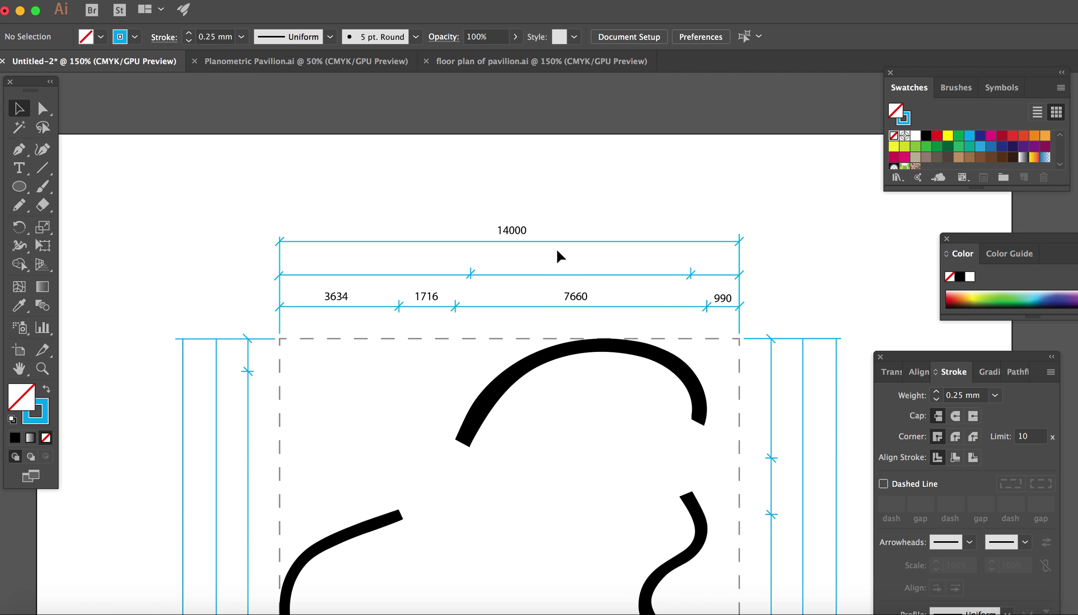
{"action": "scroll", "coordinate": [685, 278], "scroll_direction": "down", "scroll_amount": 2}
{"action": "scroll", "coordinate": [685, 281], "scroll_direction": "down", "scroll_amount": 4}
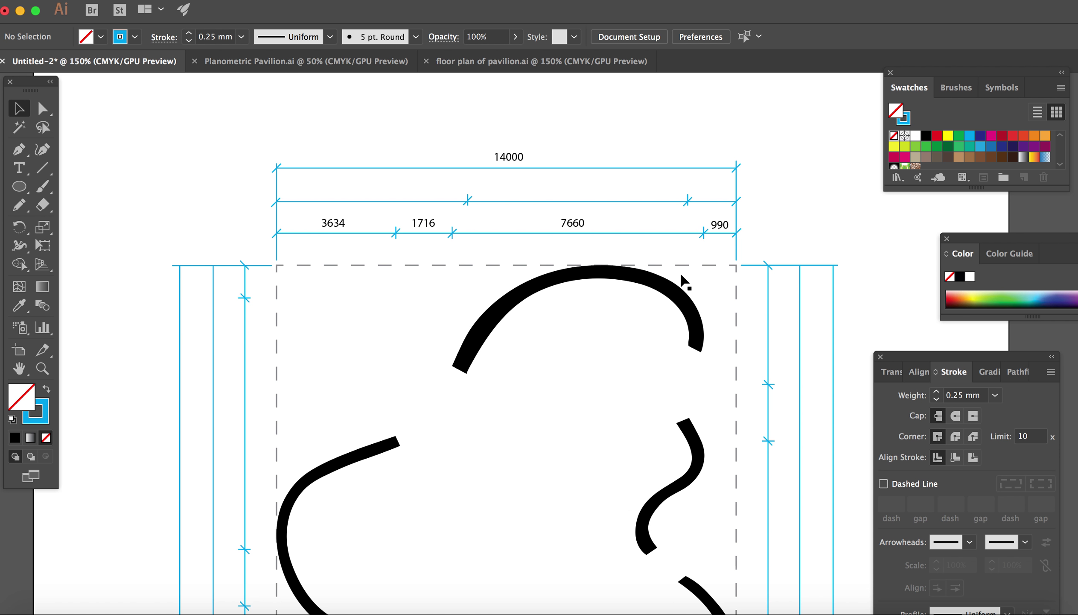
{"action": "left_click_drag", "start_coordinate": [220, 162], "coordinate": [786, 241]}
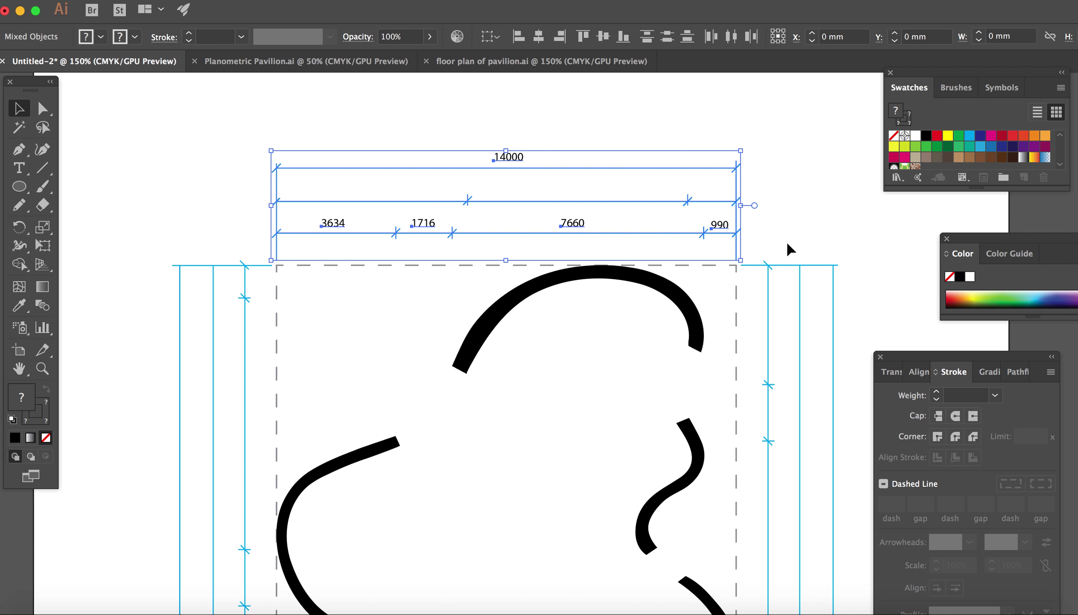
{"action": "left_click", "coordinate": [43, 418]}
{"action": "left_click", "coordinate": [15, 438]}
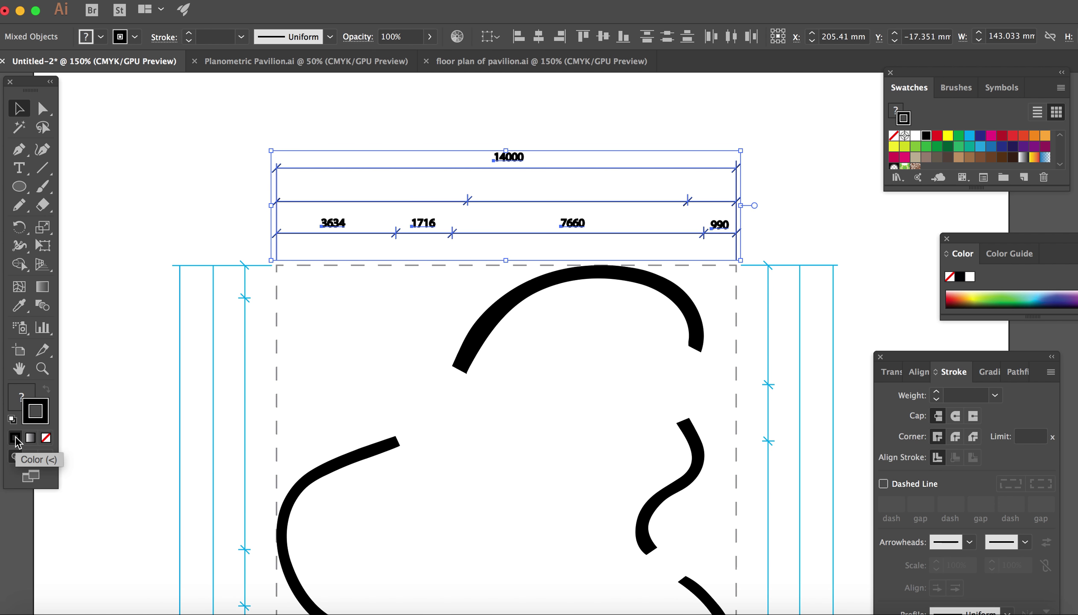
{"action": "left_click", "coordinate": [580, 117]}
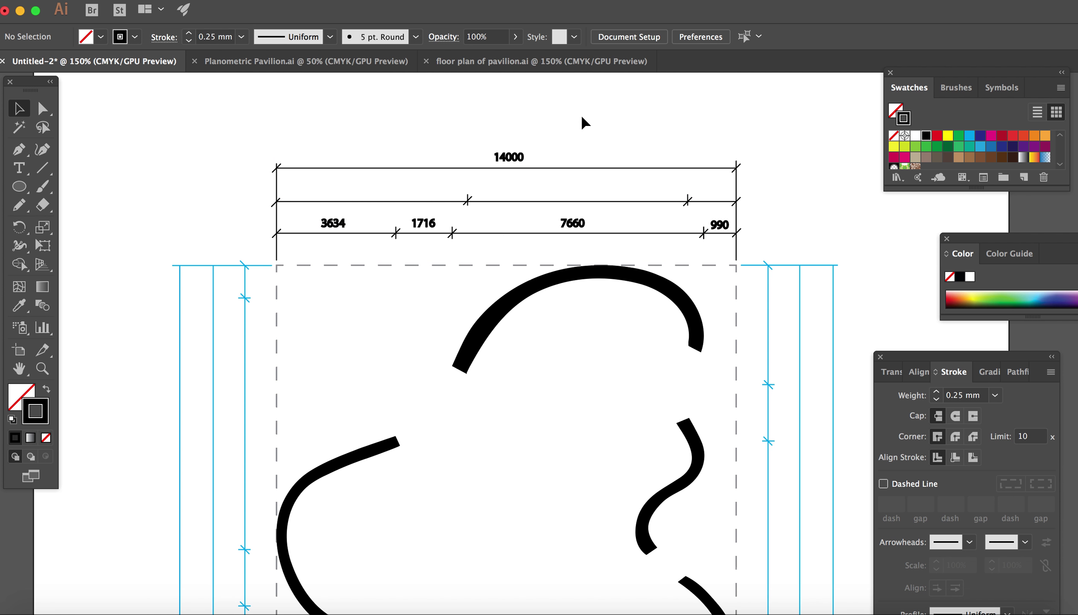
- Remove the stroke from the 14000 dimension text
{"action": "left_click", "coordinate": [516, 159]}
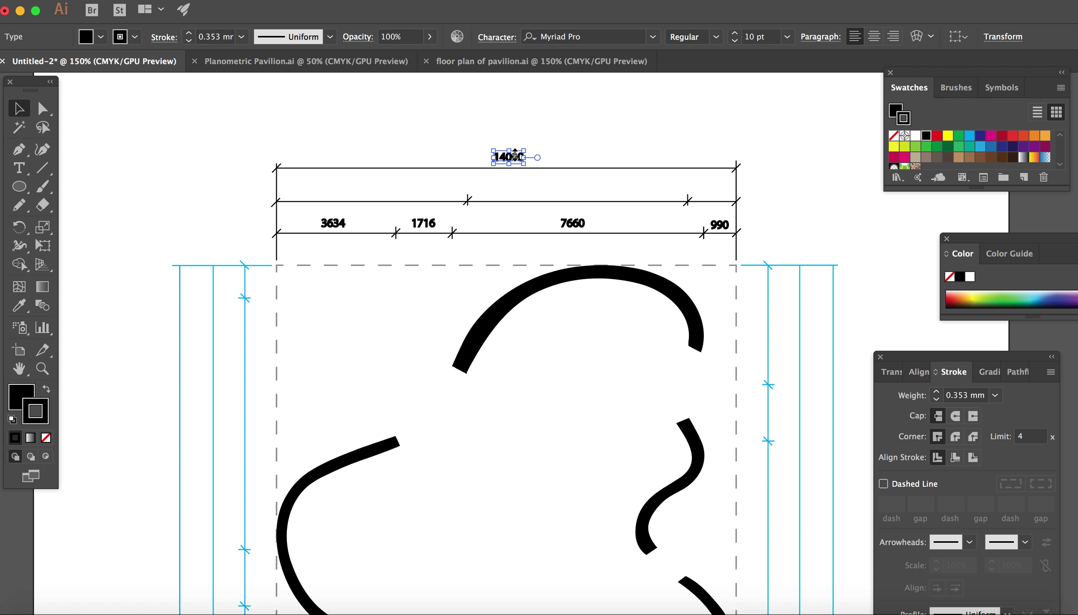
{"action": "left_click", "coordinate": [46, 438]}
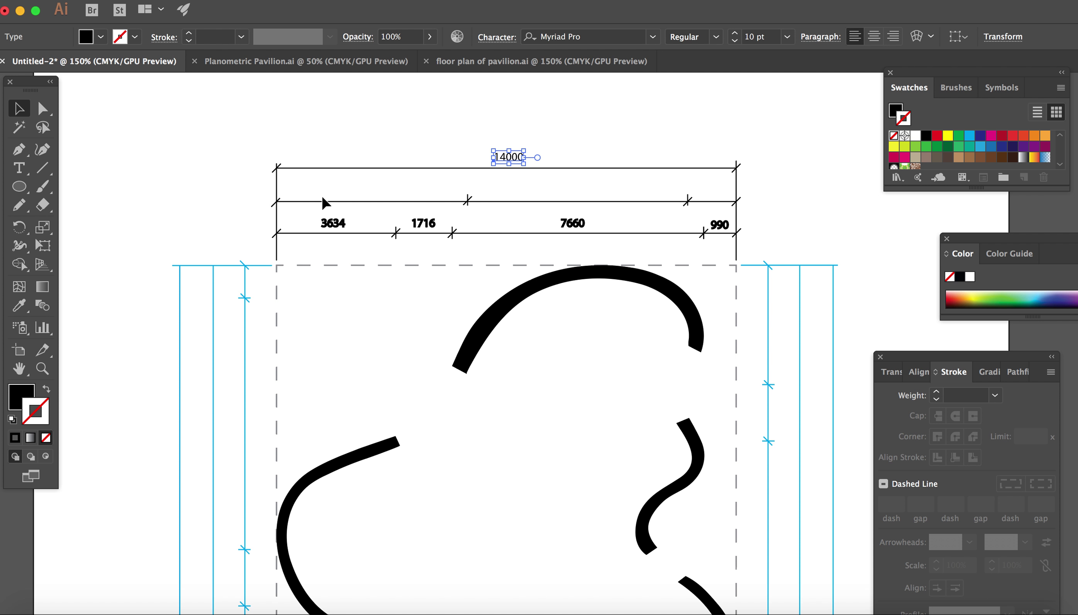
{"action": "left_click", "coordinate": [391, 131]}
- Select the 3634, 1716, 7660 and 990 dimension texts together and remove their stroke
{"action": "left_click", "coordinate": [338, 223]}
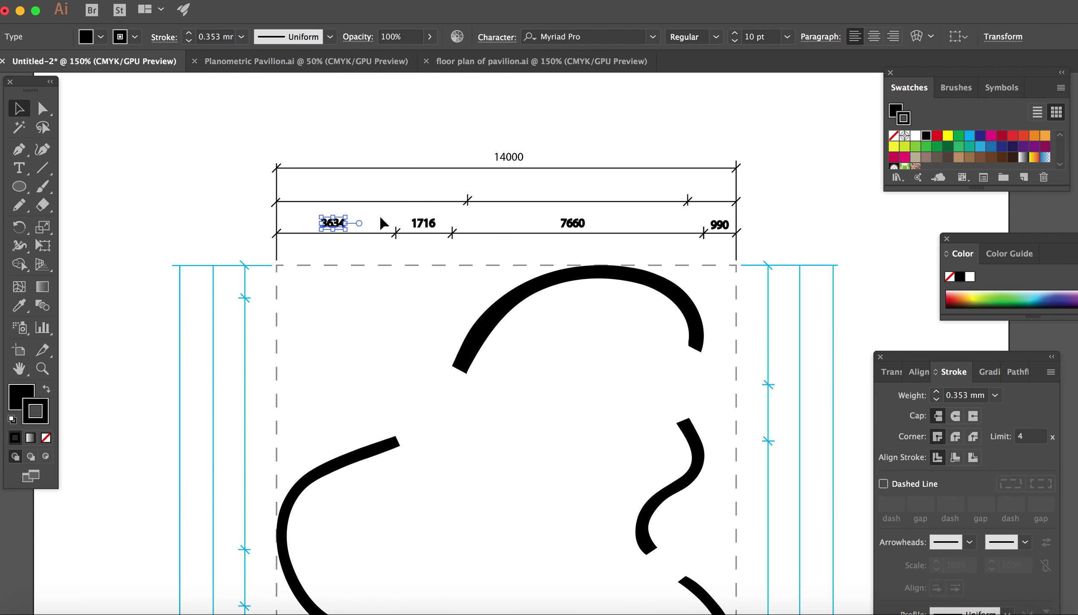
{"action": "left_click", "coordinate": [429, 227], "text": "shift"}
{"action": "left_click", "coordinate": [576, 223], "text": "shift"}
{"action": "left_click", "coordinate": [720, 223], "text": "shift"}
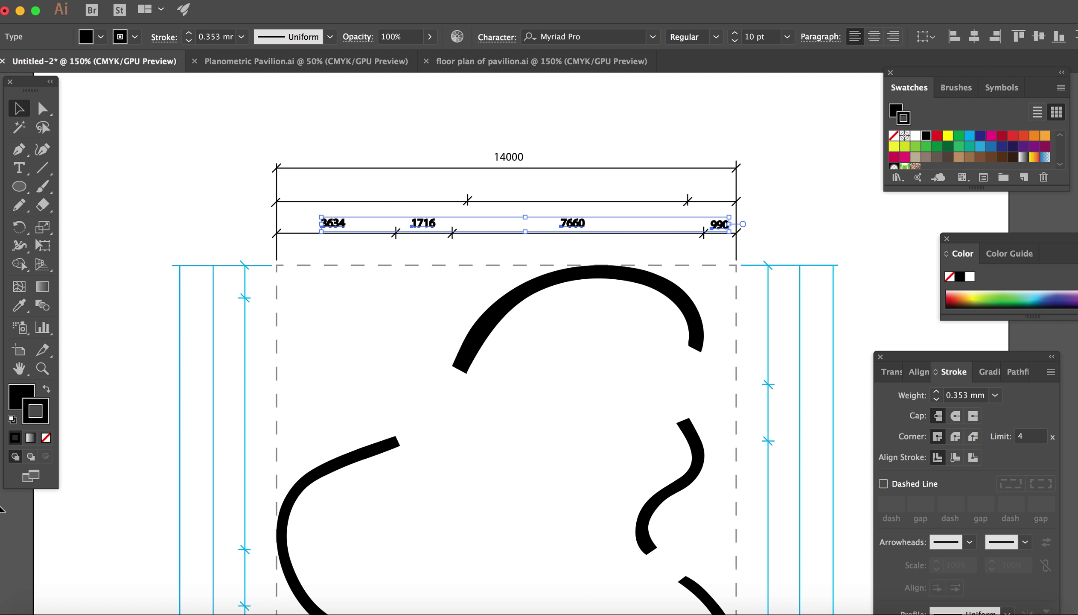
{"action": "left_click", "coordinate": [45, 438]}
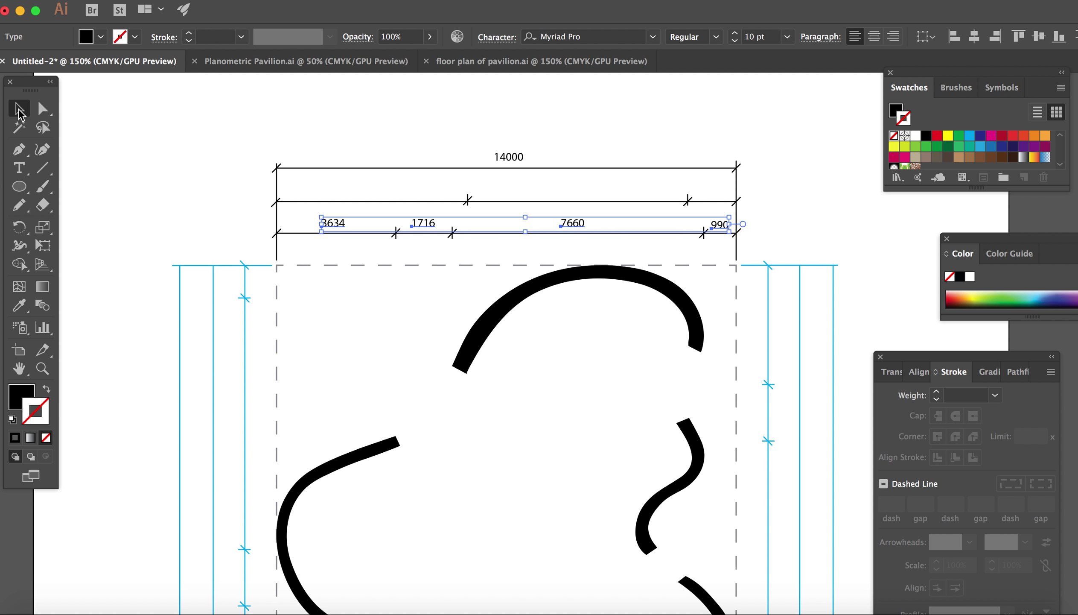
{"action": "left_click", "coordinate": [123, 110]}
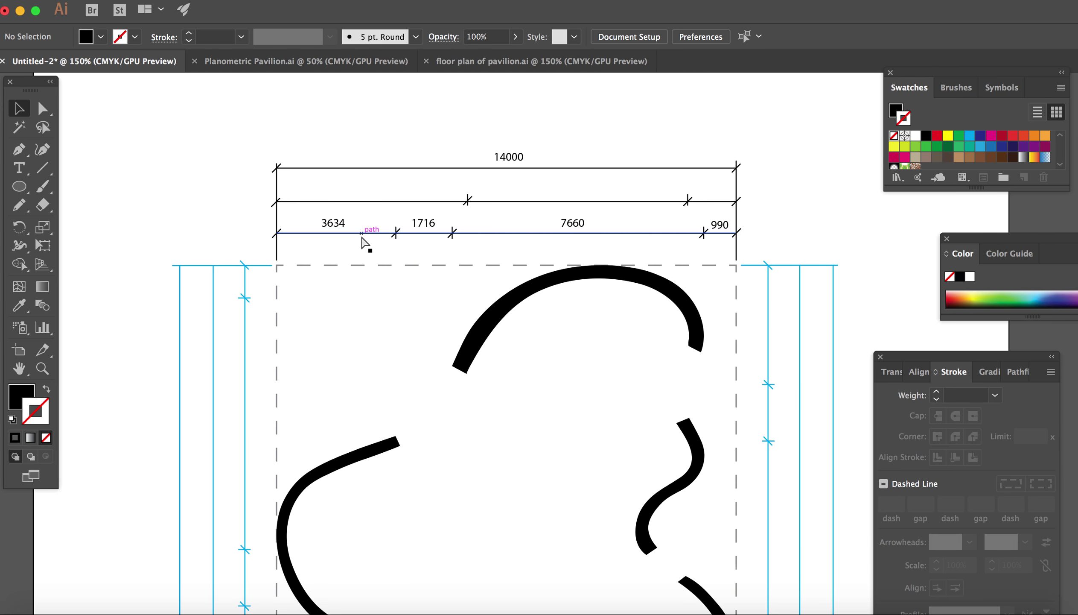
- Add the text "ALL DIMENSIONS IN MM" and place it near the lower-right corner of the page
{"action": "key", "text": "super+minus"}
{"action": "key", "text": "super+minus"}
{"action": "scroll", "coordinate": [362, 242], "scroll_direction": "down", "scroll_amount": 5}
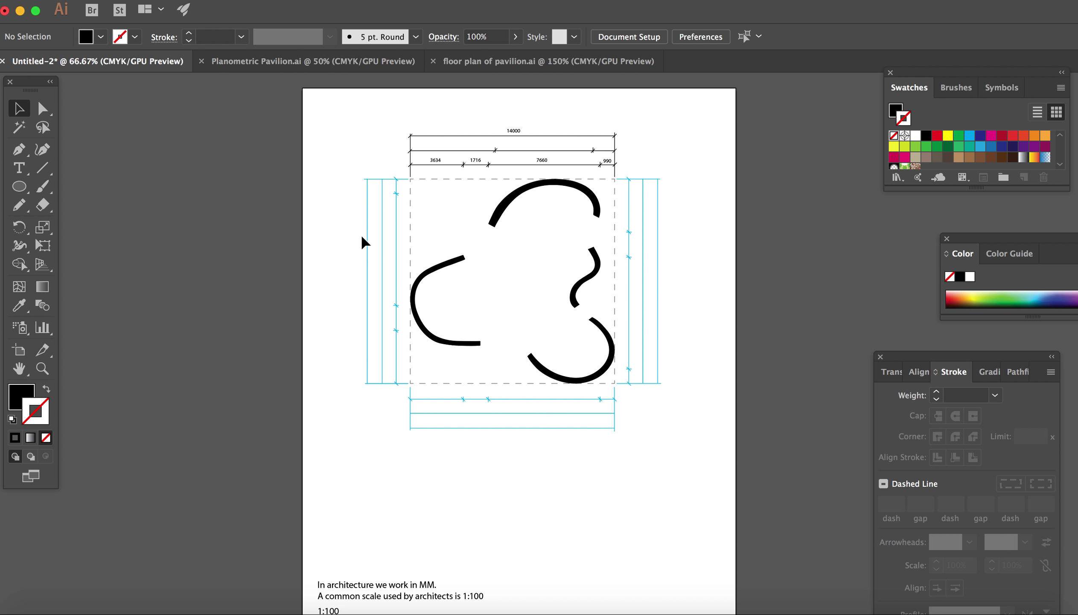
{"action": "scroll", "coordinate": [265, 344], "scroll_direction": "down", "scroll_amount": 3}
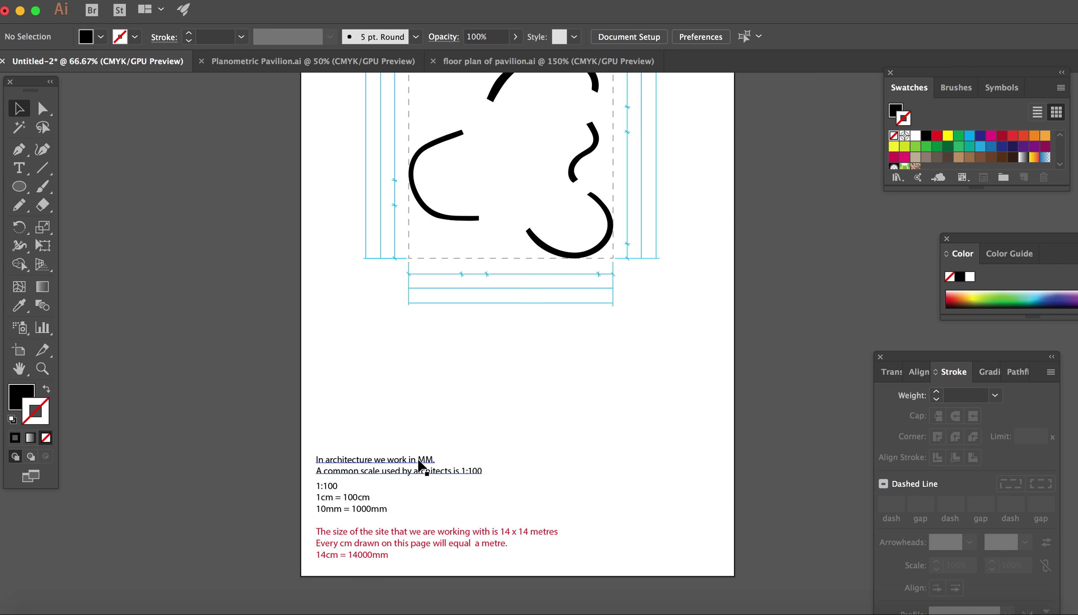
{"action": "left_click", "coordinate": [19, 168]}
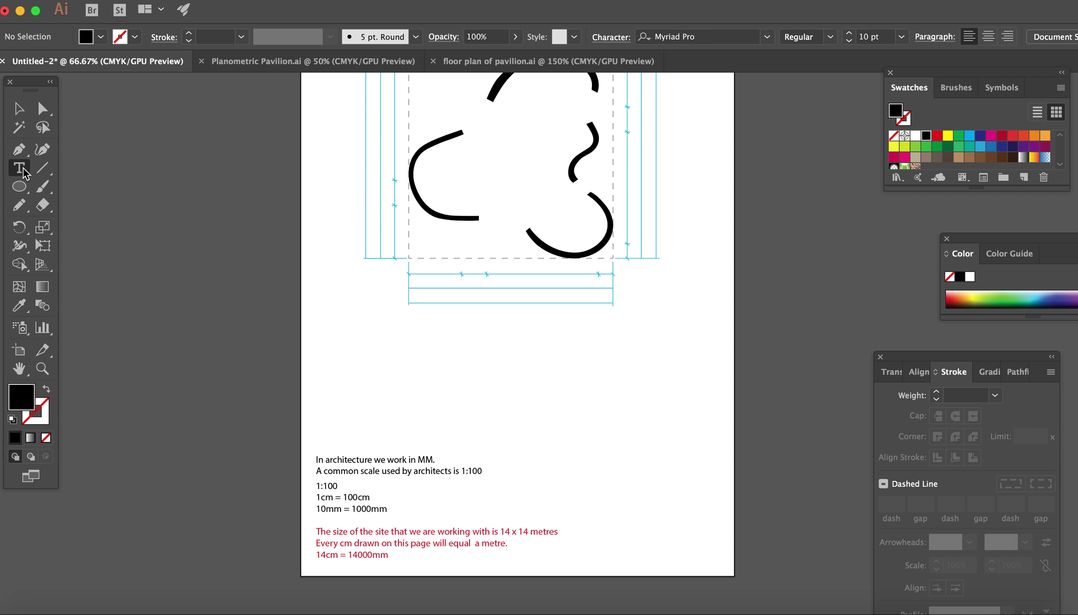
{"action": "left_click", "coordinate": [499, 401]}
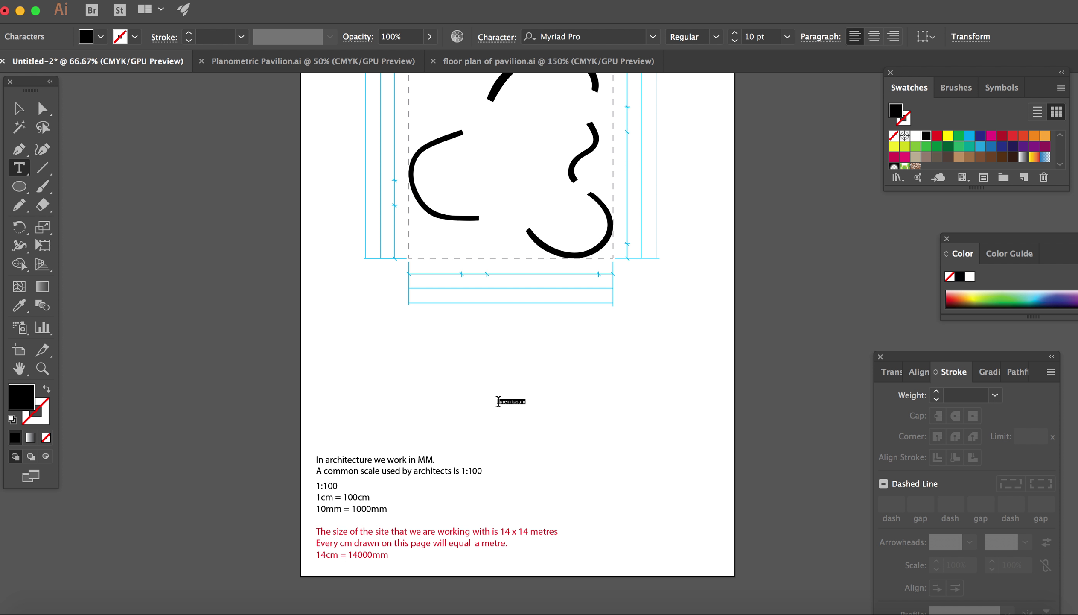
{"action": "key", "text": "BackSpace"}
{"action": "left_click", "coordinate": [20, 108]}
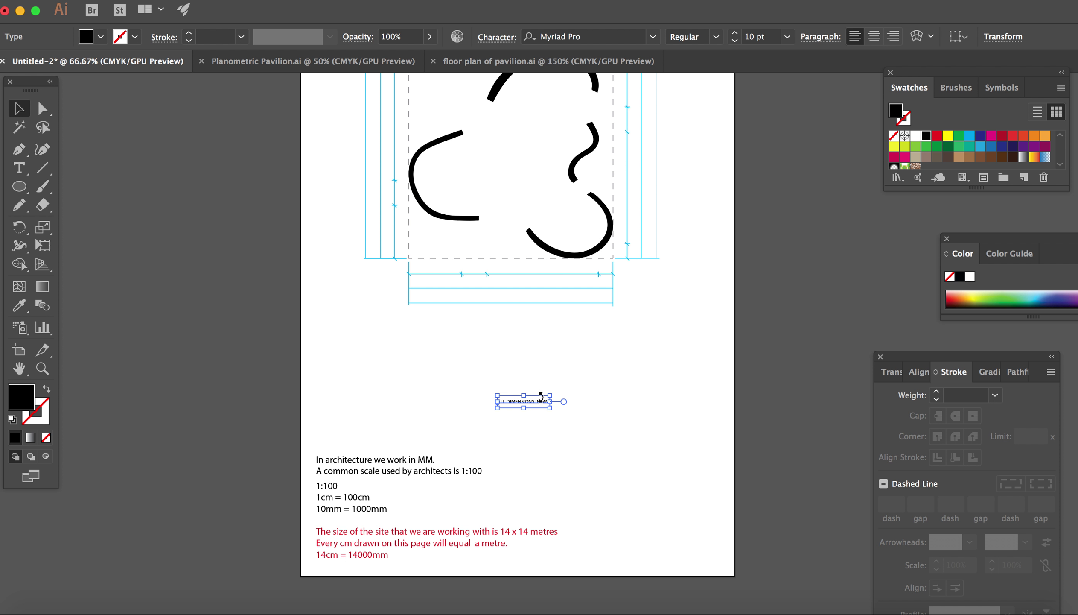
{"action": "left_click_drag", "start_coordinate": [541, 397], "coordinate": [698, 551]}
{"action": "left_click", "coordinate": [686, 443]}
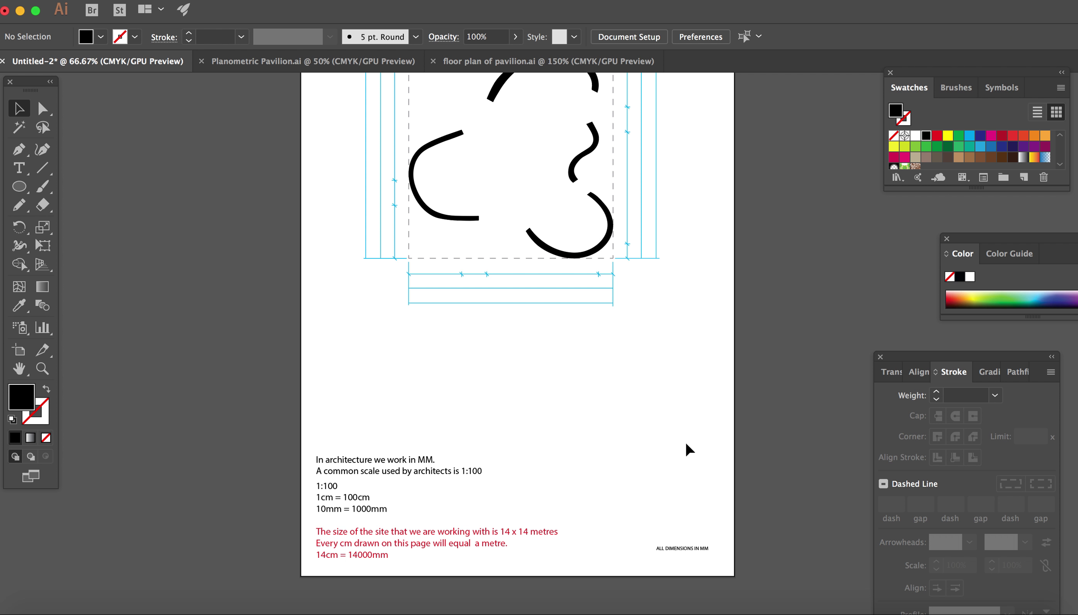
- Add the title "FLOOR PLAN" and centre it below the plan's bottom dimension lines
{"action": "left_click", "coordinate": [19, 168]}
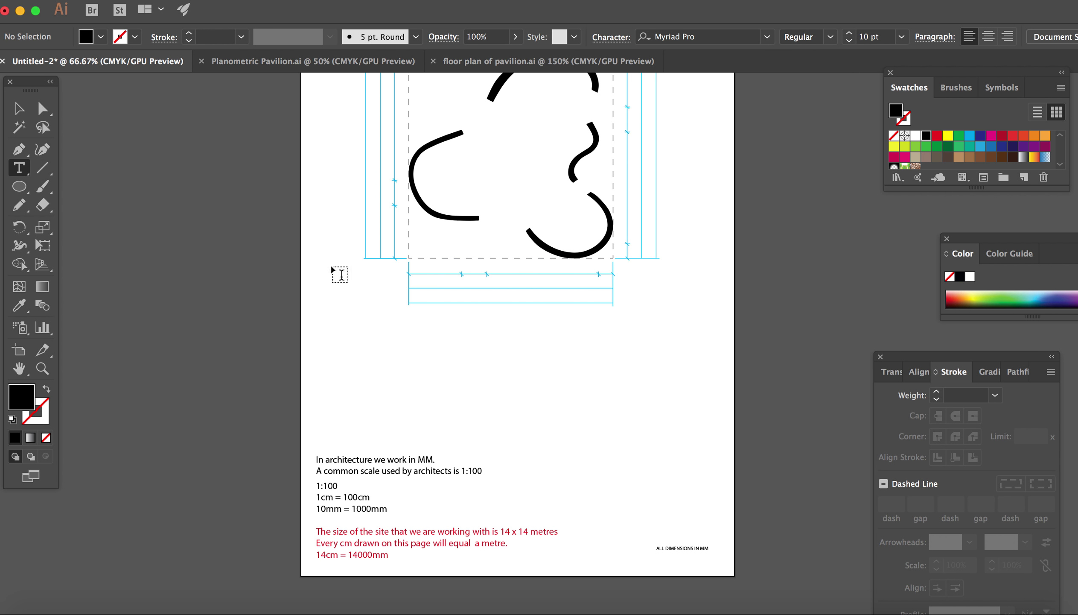
{"action": "left_click", "coordinate": [446, 351]}
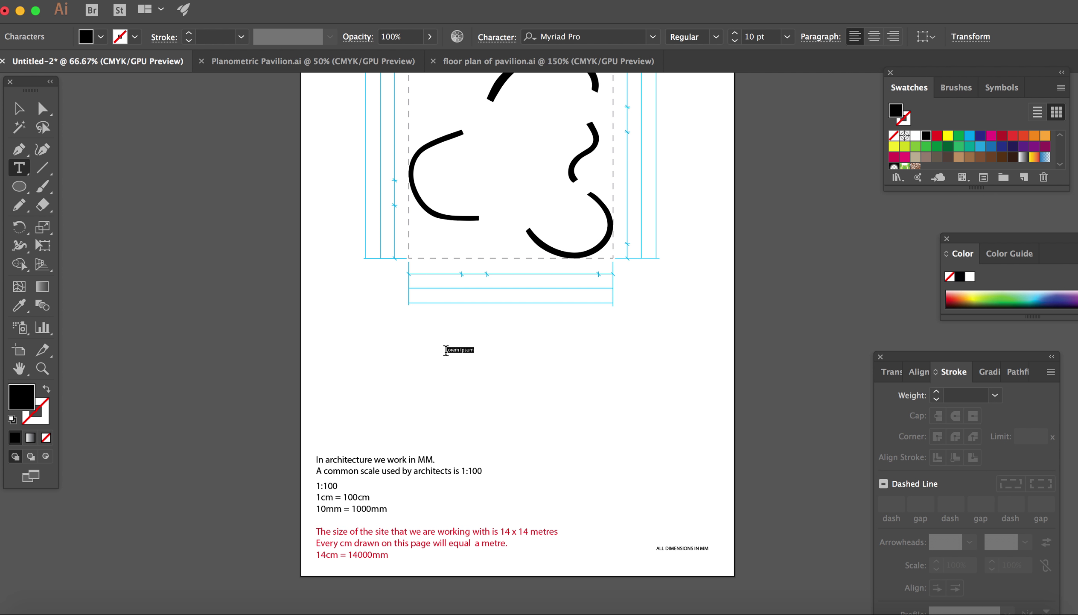
{"action": "key", "text": "BackSpace"}
{"action": "left_click", "coordinate": [19, 110]}
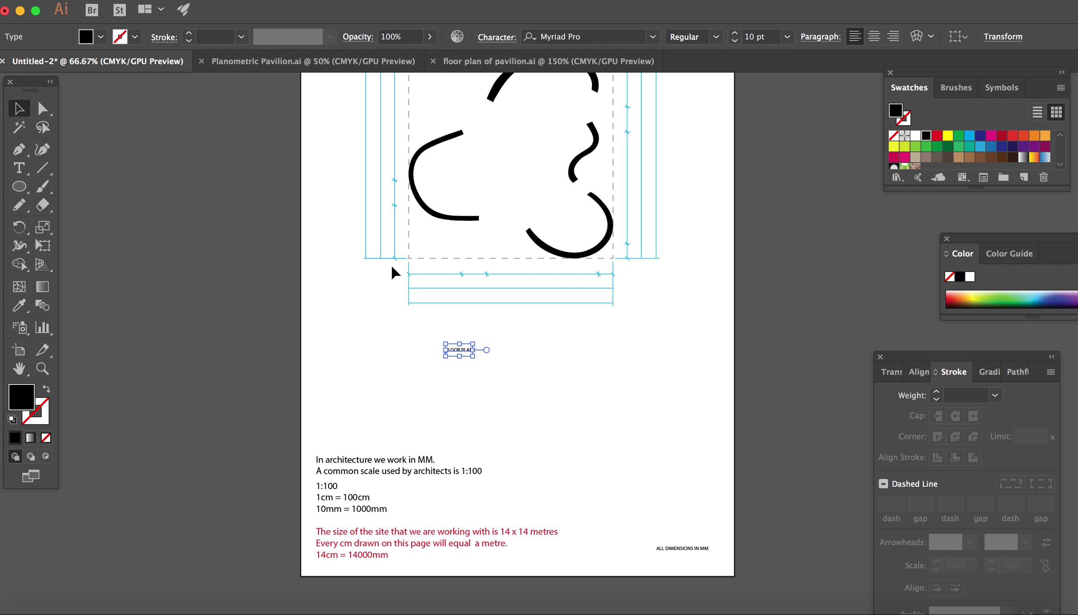
{"action": "left_click_drag", "start_coordinate": [455, 354], "coordinate": [505, 327]}
{"action": "left_click", "coordinate": [557, 360]}
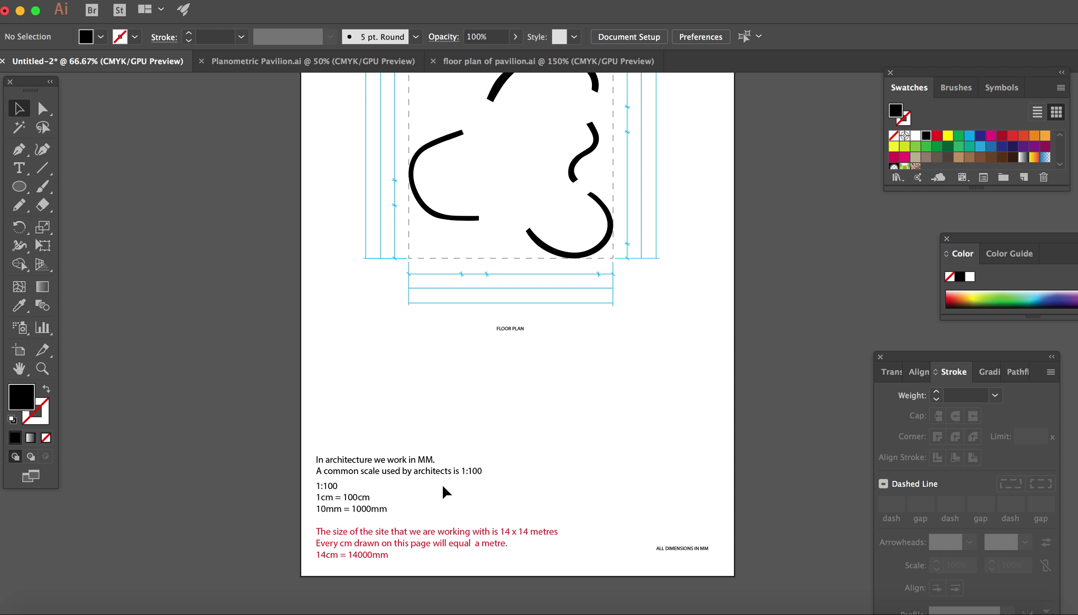
{"action": "scroll", "coordinate": [414, 361], "scroll_direction": "up", "scroll_amount": 1}
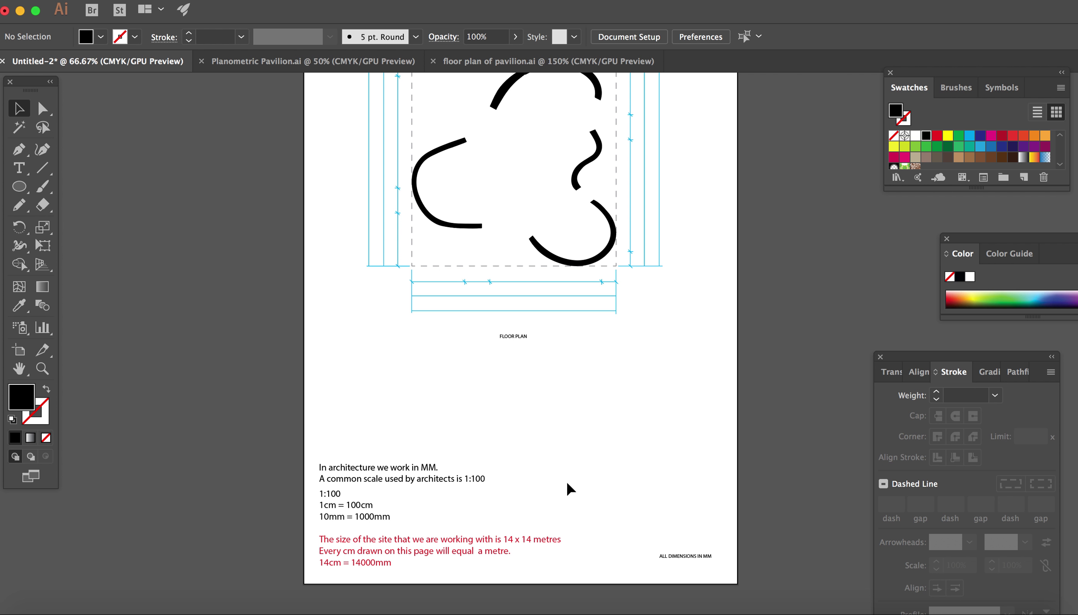
{"action": "scroll", "coordinate": [484, 342], "scroll_direction": "up", "scroll_amount": 5}
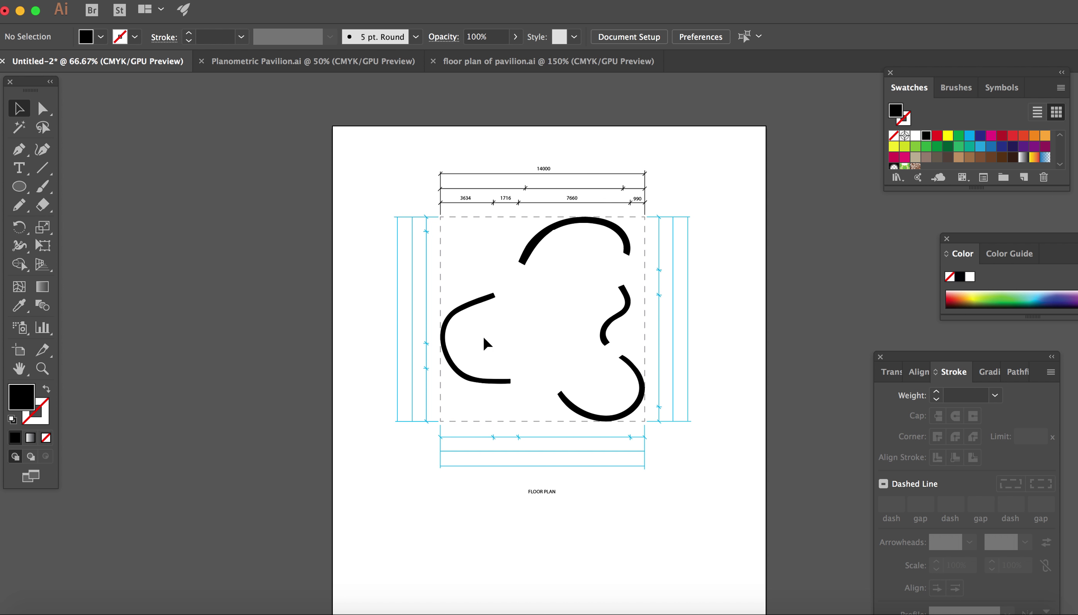
{"action": "key", "text": "super+equal"}
{"action": "key", "text": "super+equal"}
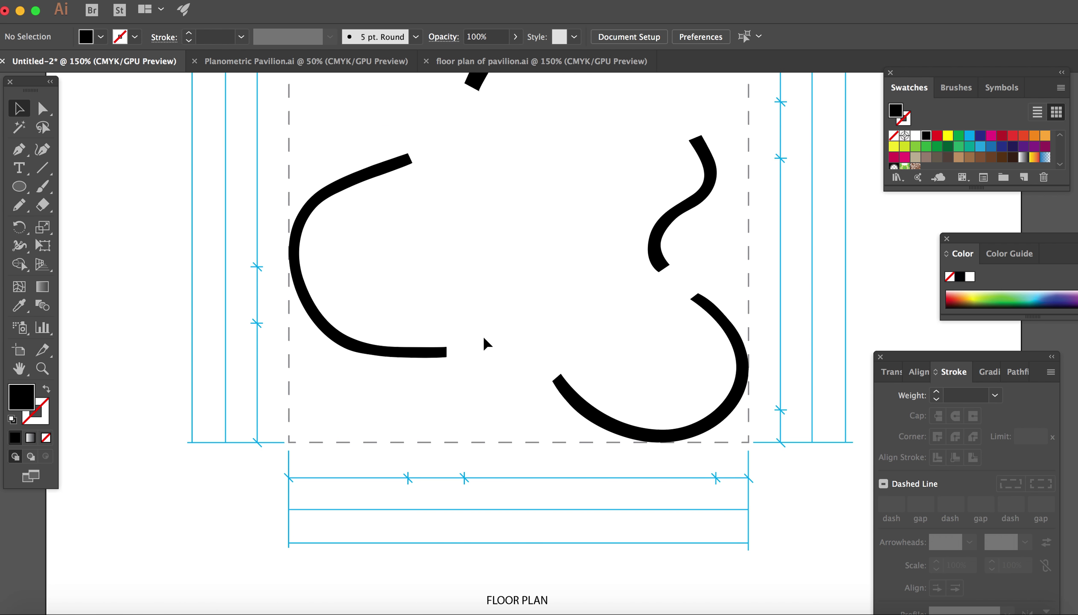
{"action": "scroll", "coordinate": [487, 342], "scroll_direction": "up", "scroll_amount": 3}
{"action": "scroll", "coordinate": [484, 341], "scroll_direction": "up", "scroll_amount": 5}
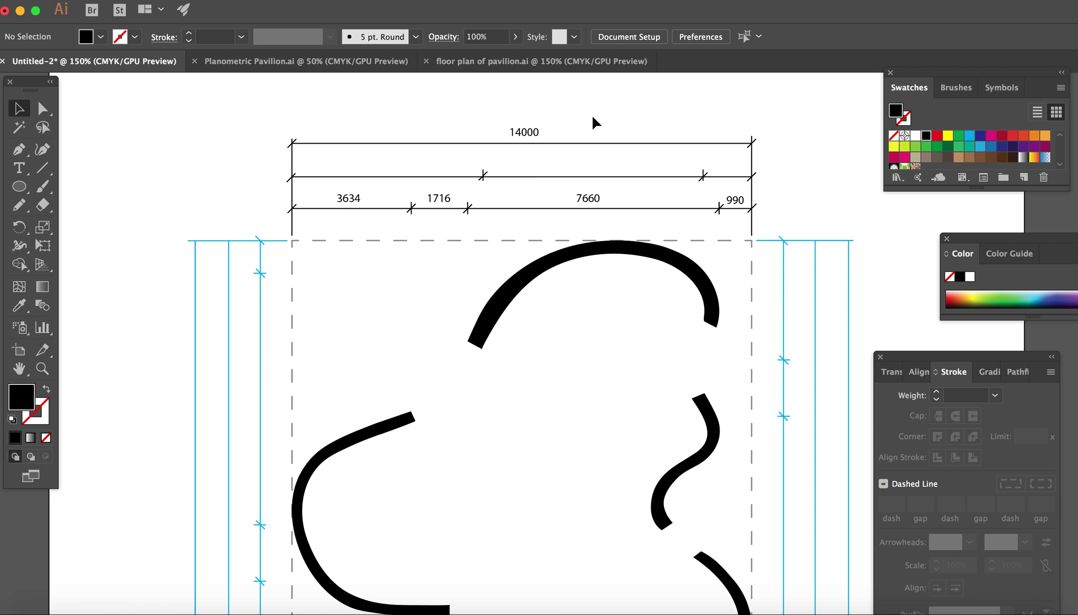
- Duplicate the 14000 dimension text from above the plan and rotate the copy by 90 degrees
{"action": "left_click", "coordinate": [521, 135]}
{"action": "key", "text": "super+c"}
{"action": "scroll", "coordinate": [522, 343], "scroll_direction": "down", "scroll_amount": 4}
{"action": "key", "text": "super+v"}
{"action": "left_click", "coordinate": [182, 0]}
{"action": "mouse_move", "coordinate": [207, 6]}
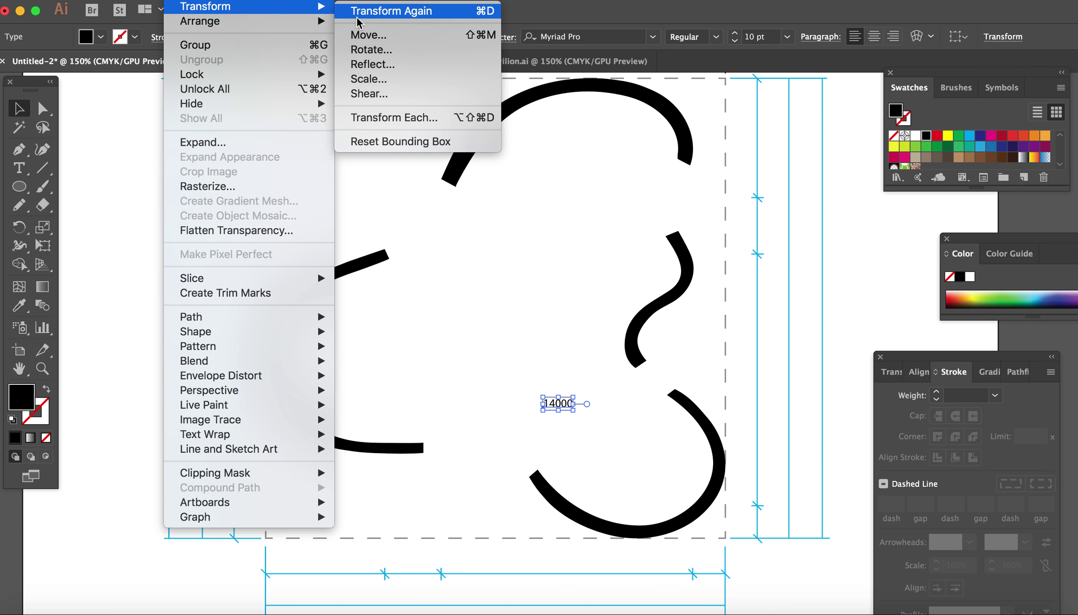
{"action": "left_click", "coordinate": [375, 51]}
{"action": "type", "text": "90"}
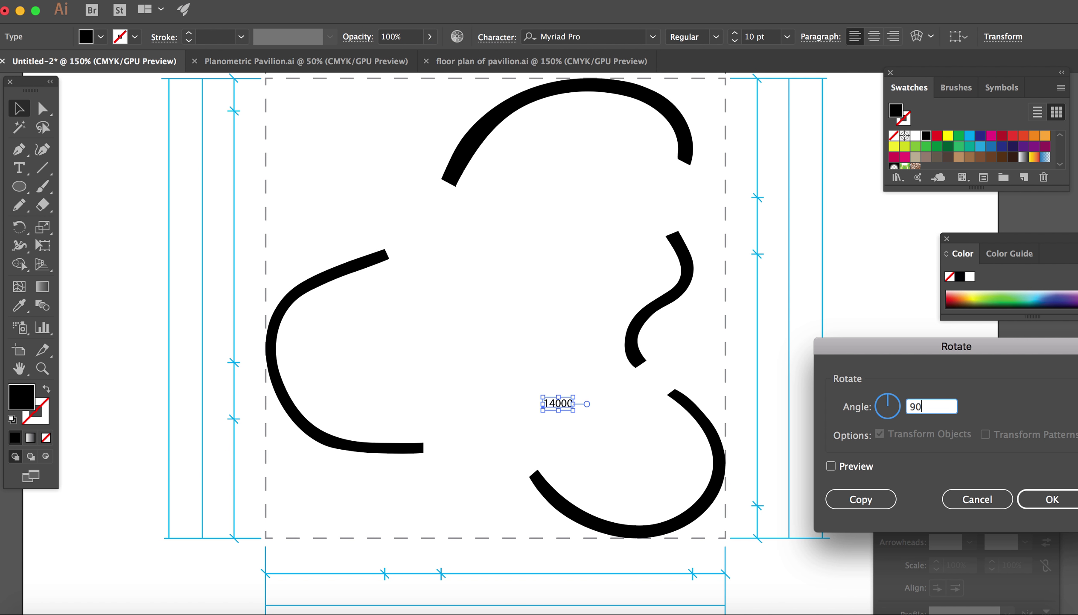
{"action": "key", "text": "Return"}
{"action": "left_click", "coordinate": [462, 255]}
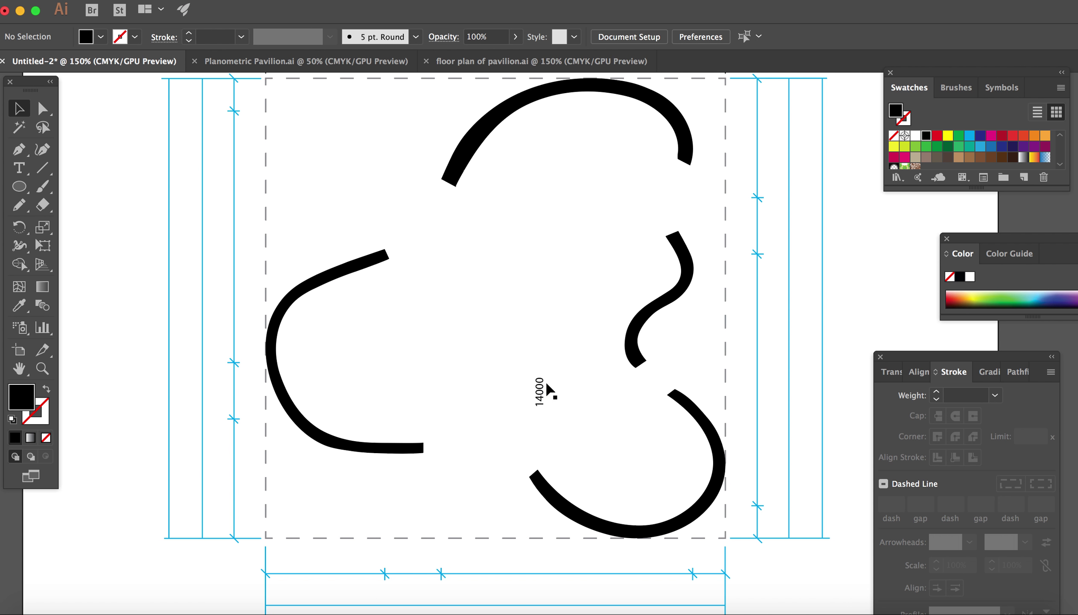
- Place the rotated 14000 text just outside the outermost dimension line on the plan's left side, near its midpoint
{"action": "left_click_drag", "start_coordinate": [544, 391], "coordinate": [157, 260]}
{"action": "scroll", "coordinate": [322, 216], "scroll_direction": "up", "scroll_amount": 3}
{"action": "scroll", "coordinate": [321, 216], "scroll_direction": "down", "scroll_amount": 2}
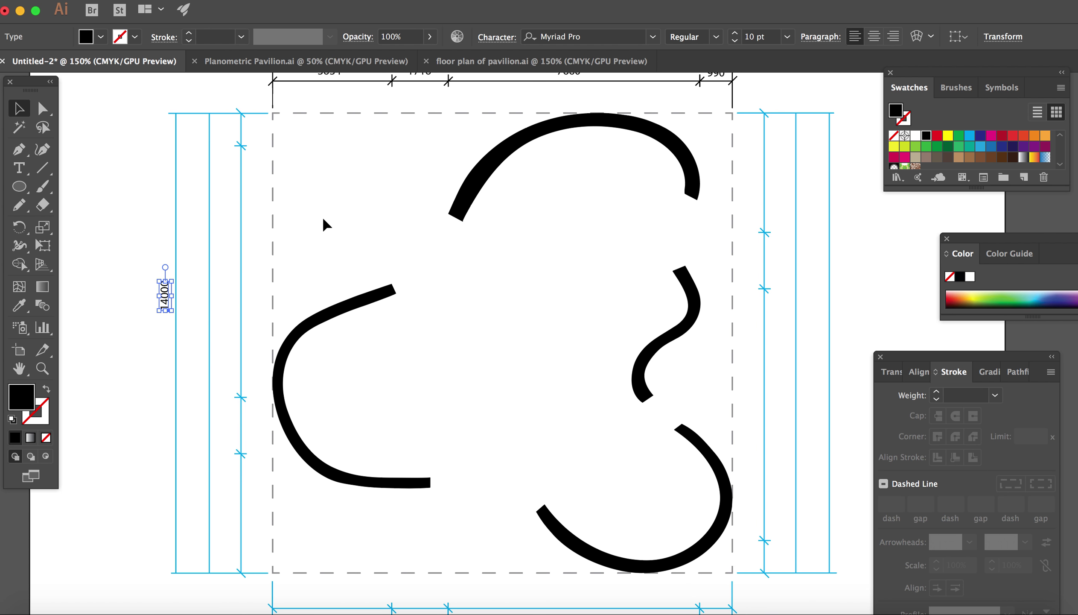
{"action": "left_click_drag", "start_coordinate": [168, 291], "coordinate": [166, 322]}
{"action": "left_click", "coordinate": [146, 260]}
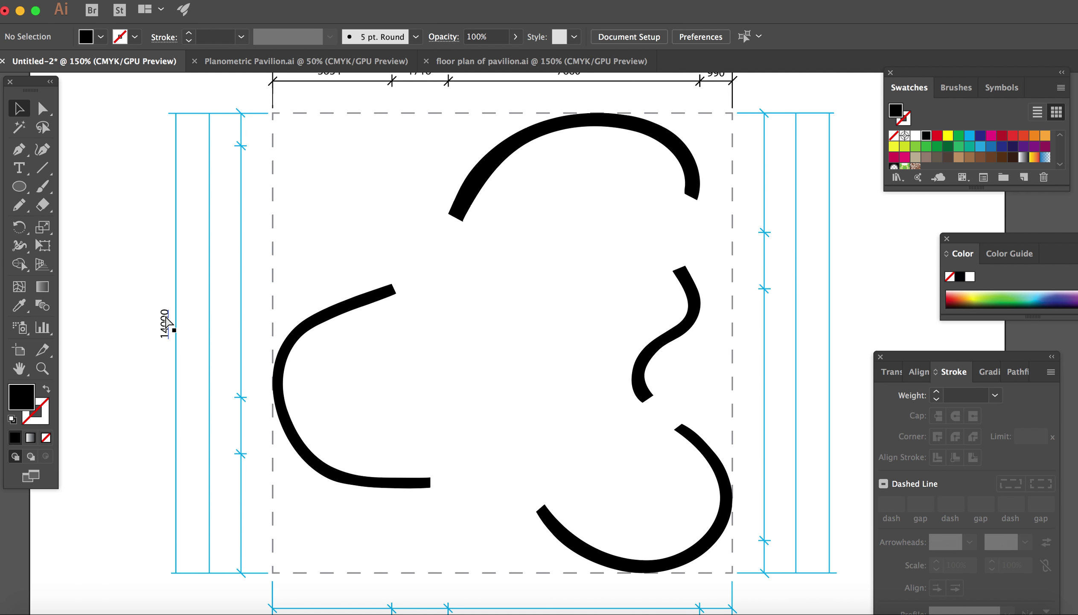
- Paste another 14000 dimension text, move it beside the plan's right-hand outer dimension line and rotate it by 90 degrees
{"action": "key", "text": "super+v"}
{"action": "left_click_drag", "start_coordinate": [570, 407], "coordinate": [155, 379]}
{"action": "left_click", "coordinate": [567, 418]}
{"action": "left_click", "coordinate": [144, 427]}
{"action": "left_click", "coordinate": [158, 378]}
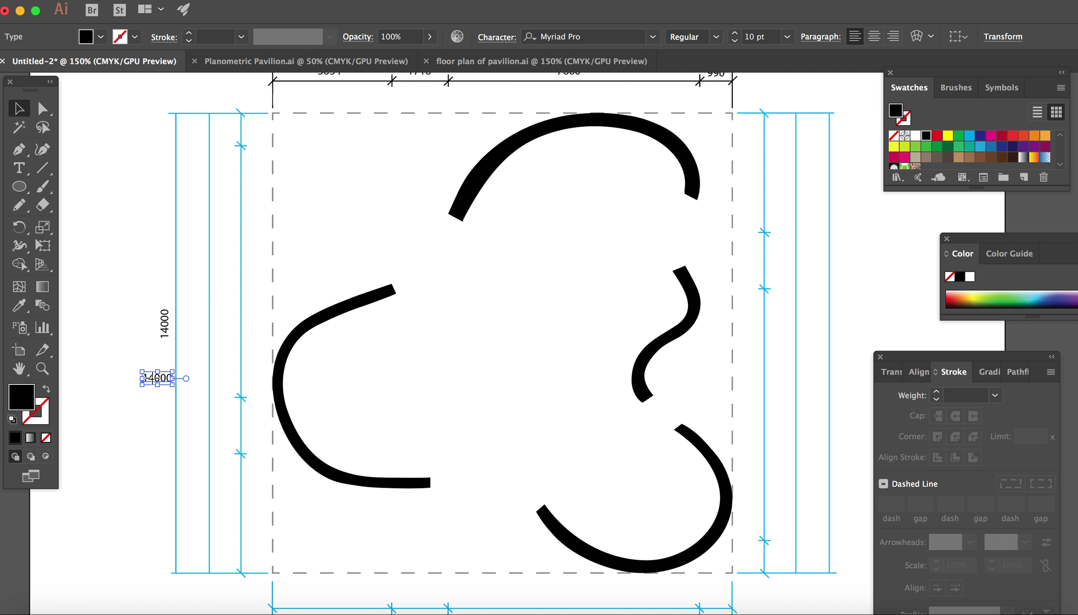
{"action": "left_click_drag", "start_coordinate": [148, 379], "coordinate": [847, 298]}
{"action": "left_click", "coordinate": [211, 1]}
{"action": "mouse_move", "coordinate": [299, 7]}
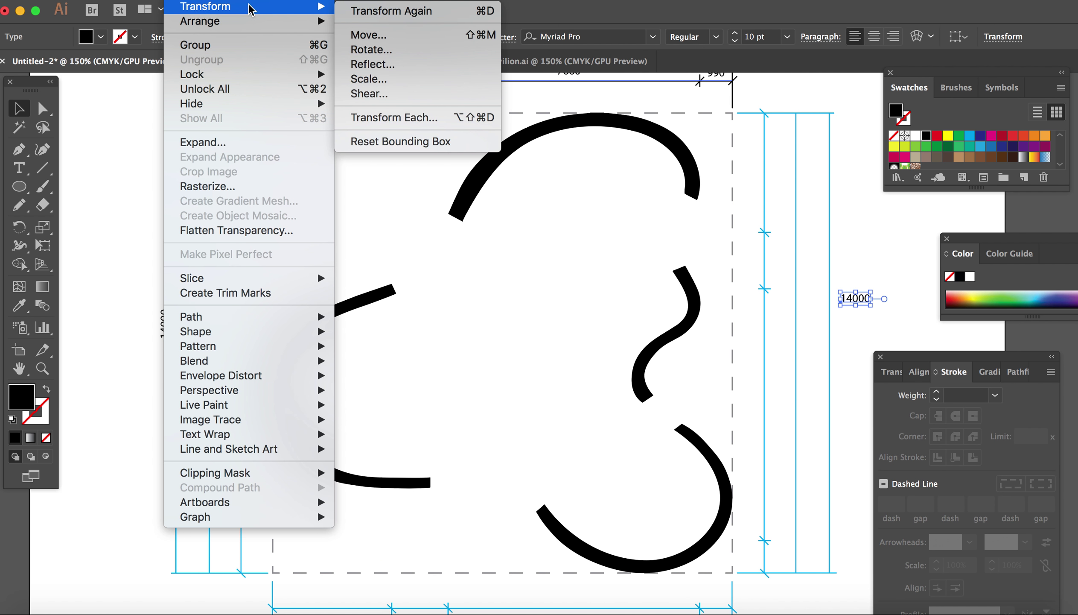
{"action": "left_click", "coordinate": [372, 50]}
{"action": "key", "text": "Return"}
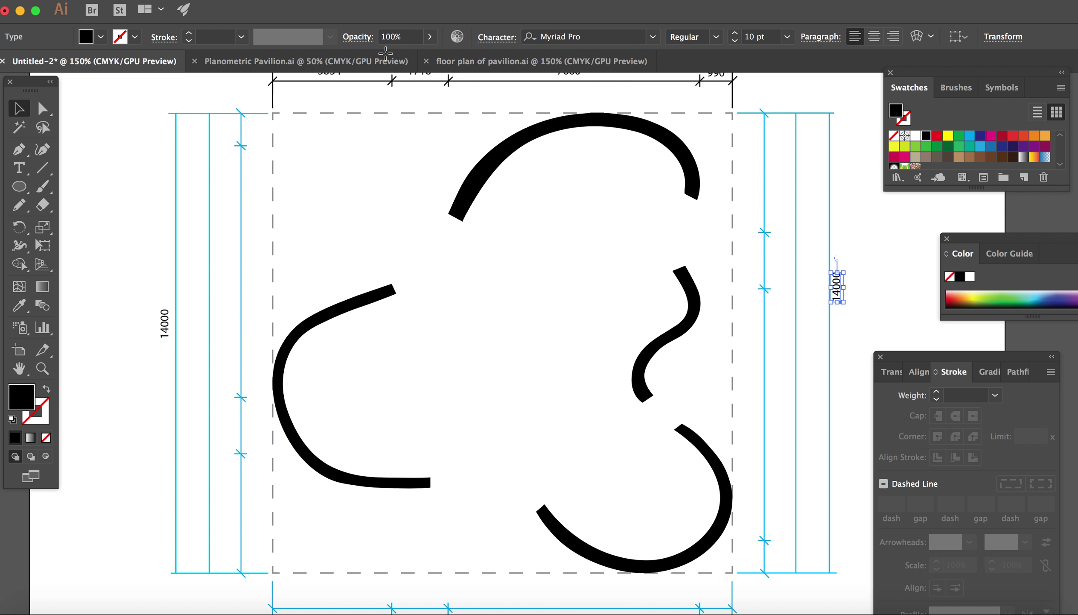
- Position the right-hand 14000 text just inside the outermost vertical dimension line, near its midpoint
{"action": "left_click", "coordinate": [890, 284]}
{"action": "left_click_drag", "start_coordinate": [834, 283], "coordinate": [815, 335]}
{"action": "left_click", "coordinate": [852, 323]}
{"action": "key", "text": "super+1"}
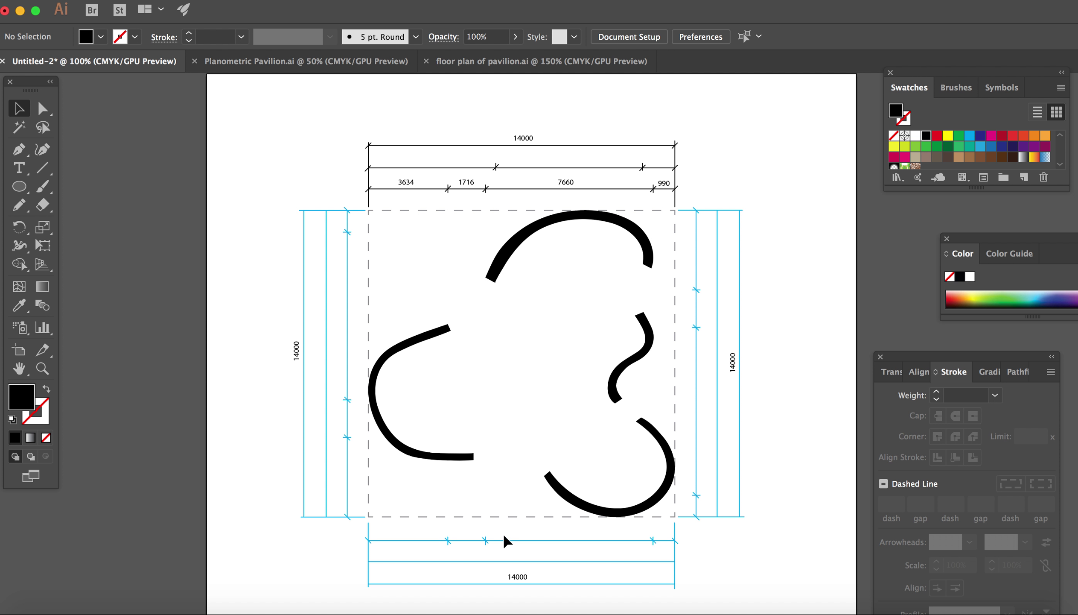
{"action": "scroll", "coordinate": [503, 532], "scroll_direction": "down", "scroll_amount": 1}
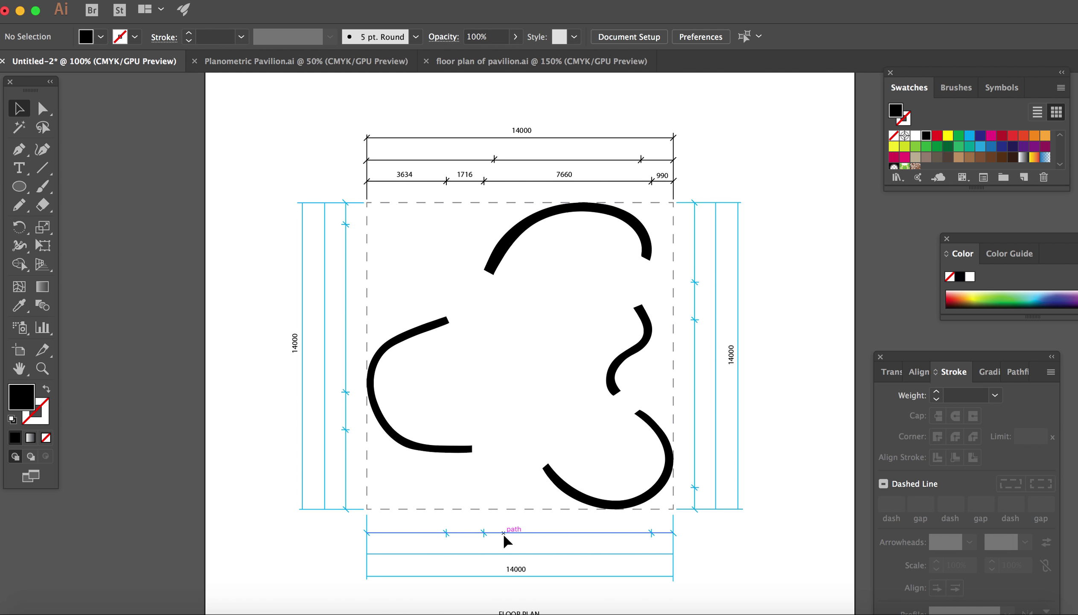